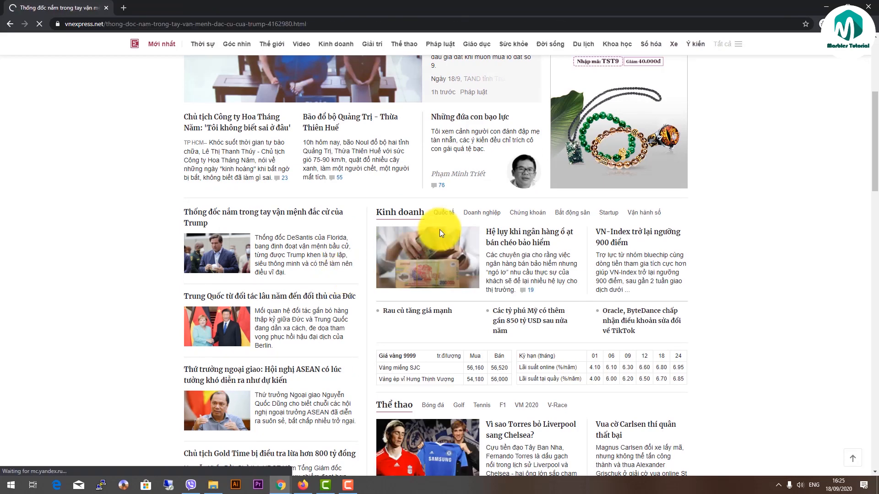
Capture the article paragraphs from "Chúng ta thấy nhiều người tử vong" through "tranh cử cho Trump" with Snipping Tool
scroll(431, 249, down, 5)
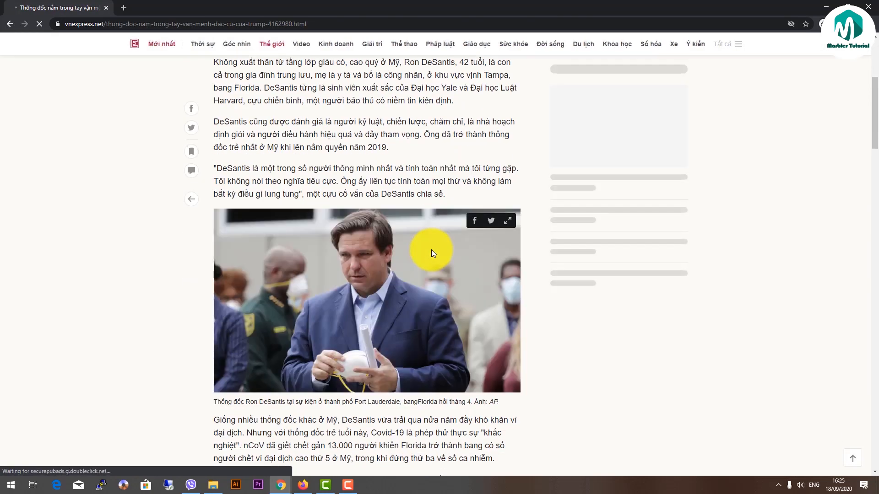
scroll(431, 249, down, 5)
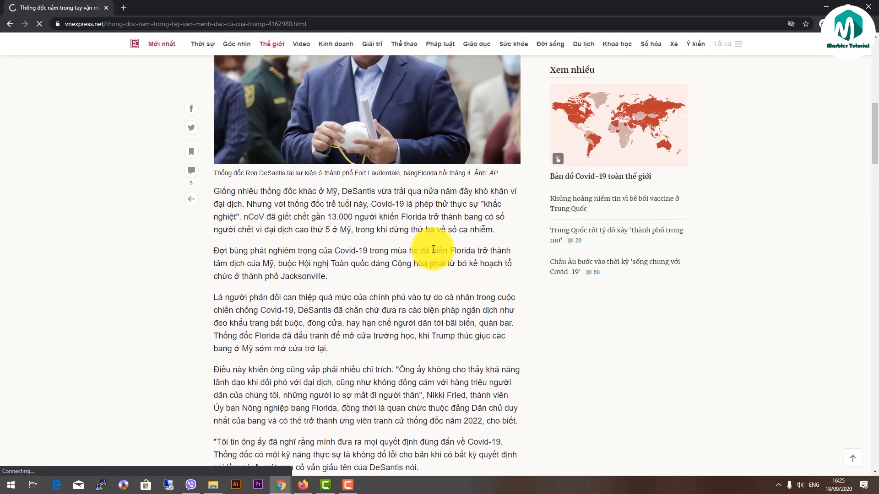
scroll(434, 249, down, 5)
scroll(432, 249, down, 5)
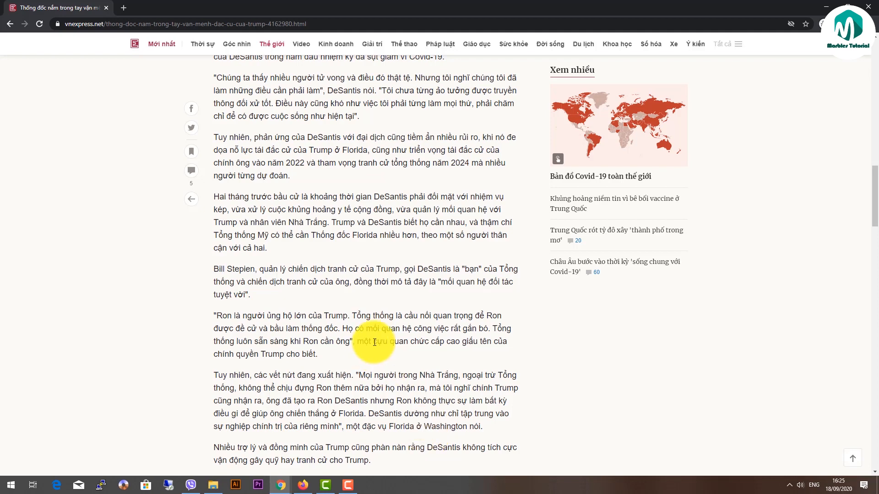
key(super)
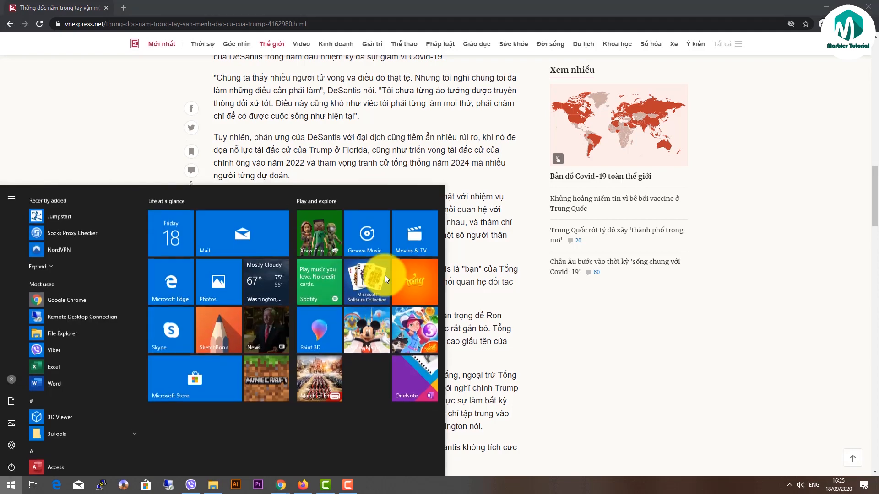
key(super)
key(super)
text(sn)
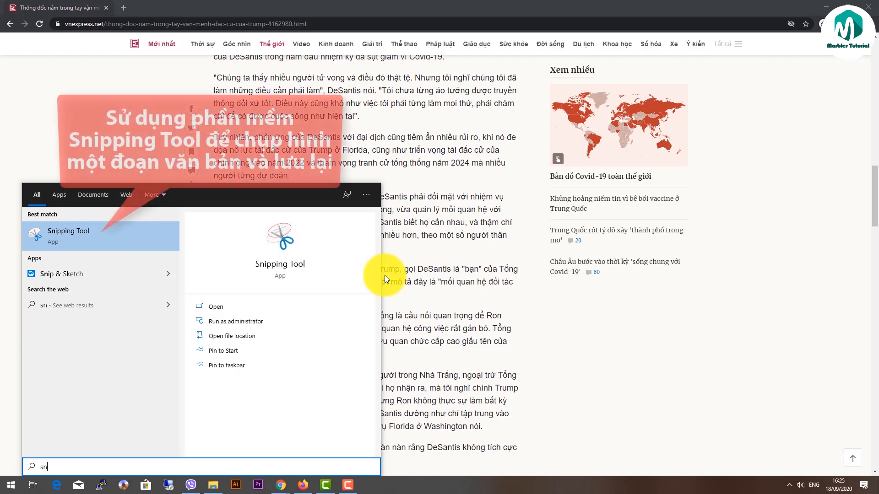
click(110, 238)
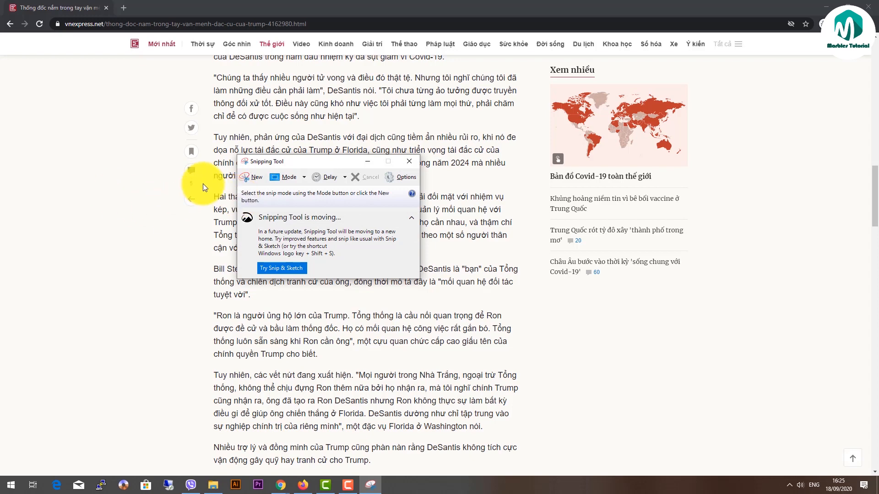
click(251, 178)
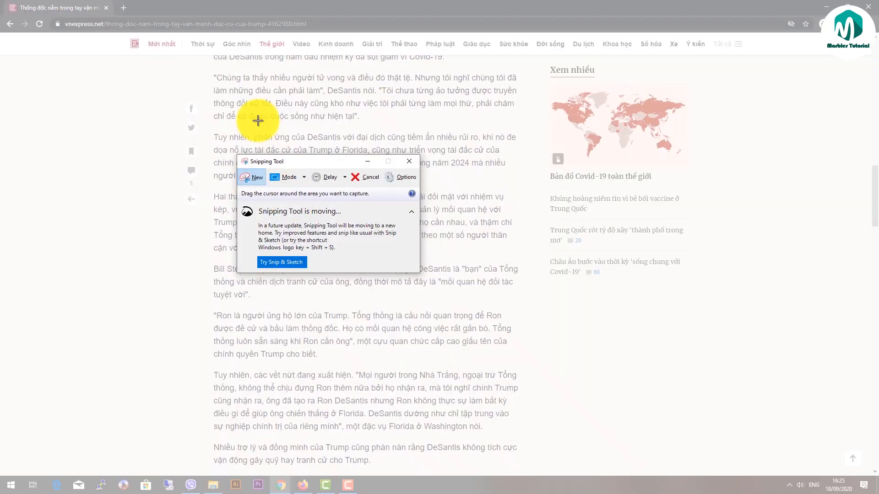
drag(200, 65, 533, 473)
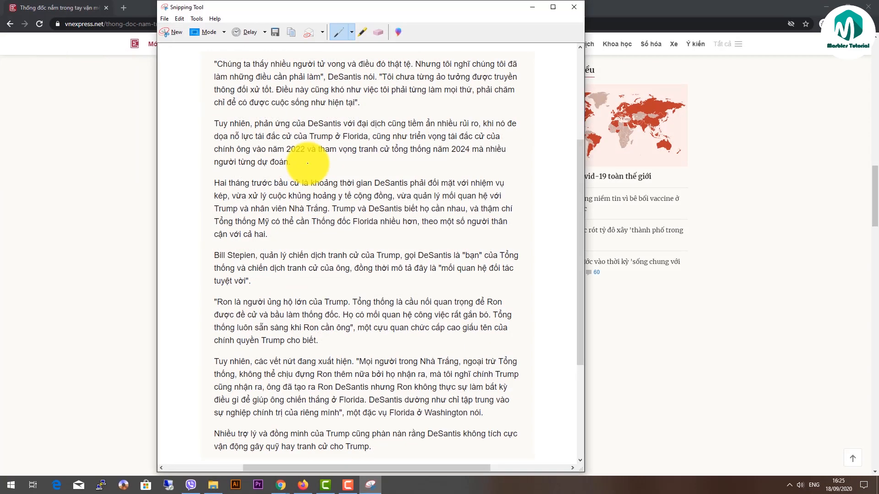
Save the snip as a JPEG named "Chuyen hinh sang chu" in Documents and close Snipping Tool
click(274, 34)
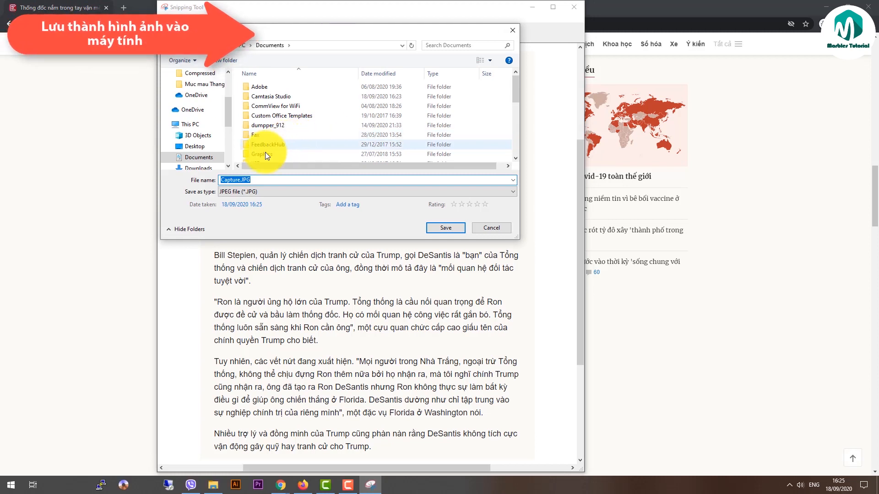
drag(516, 99, 515, 158)
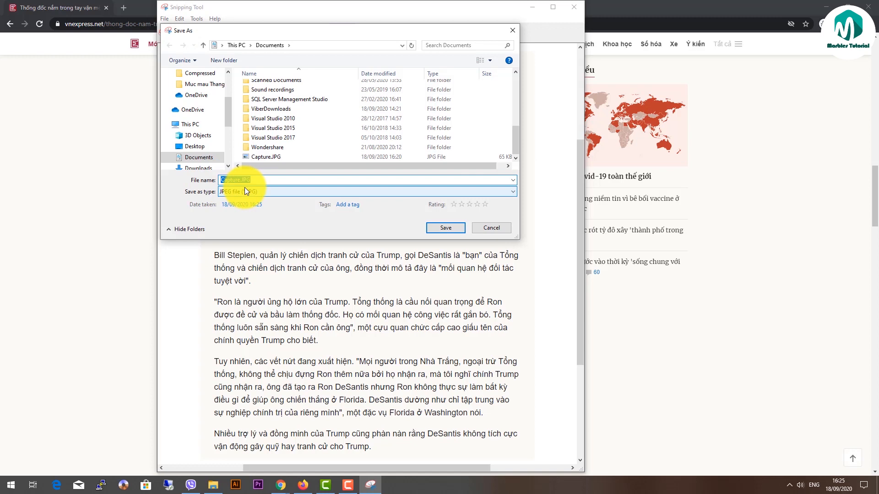
text(CHuyen)
key(BackSpace)
key(BackSpace)
key(BackSpace)
key(BackSpace)
key(BackSpace)
text(huyen hinh sang chu)
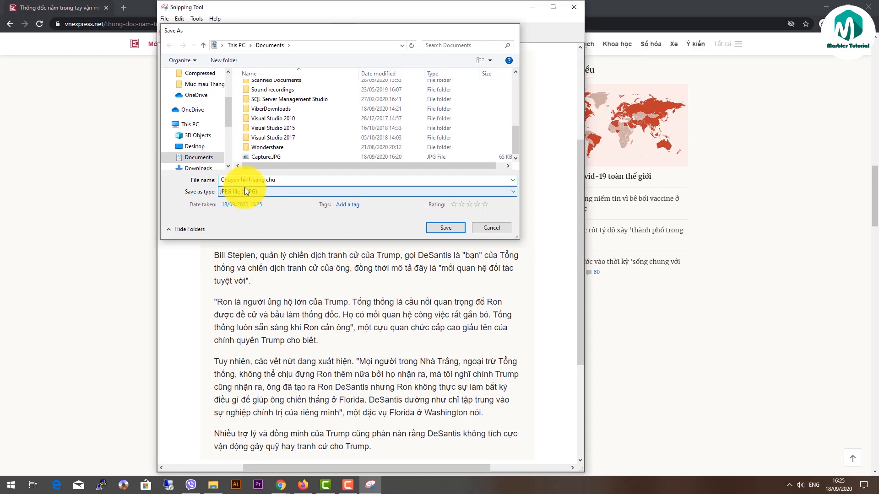
key(Return)
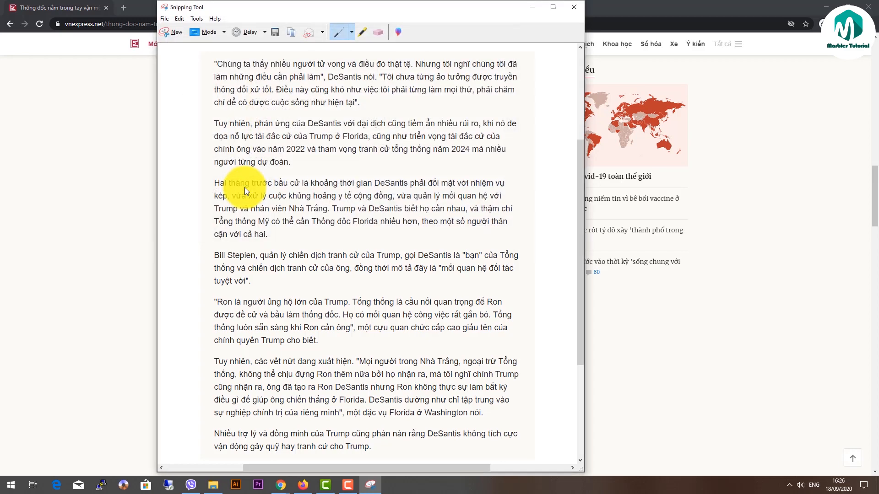
click(574, 7)
Go to newocr.com in place of the news article
click(208, 26)
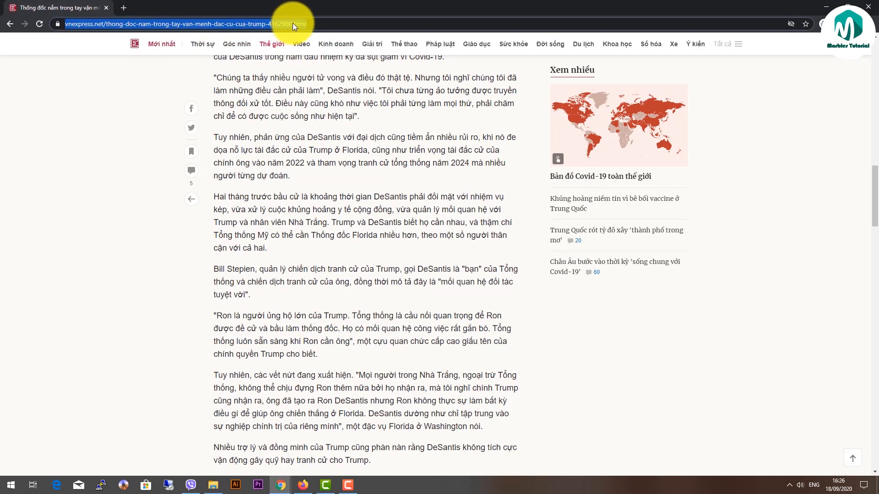
click(322, 24)
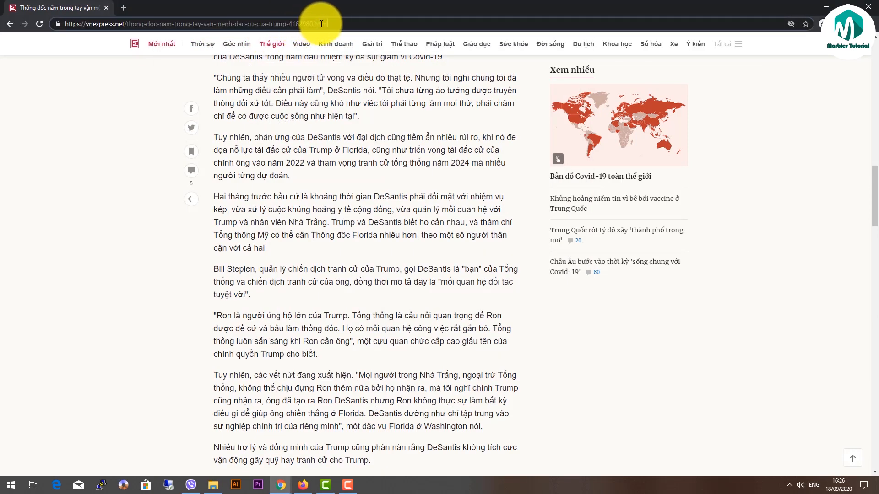
drag(322, 24, 42, 21)
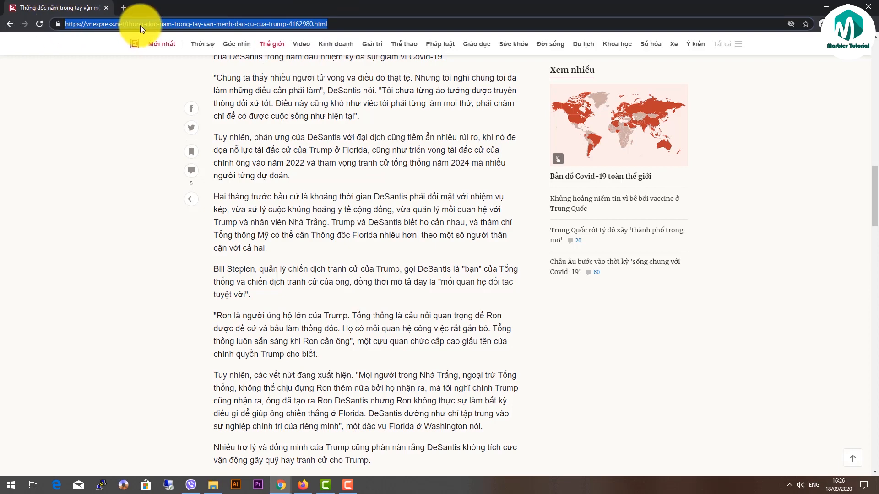
text(newocr.com)
key(Return)
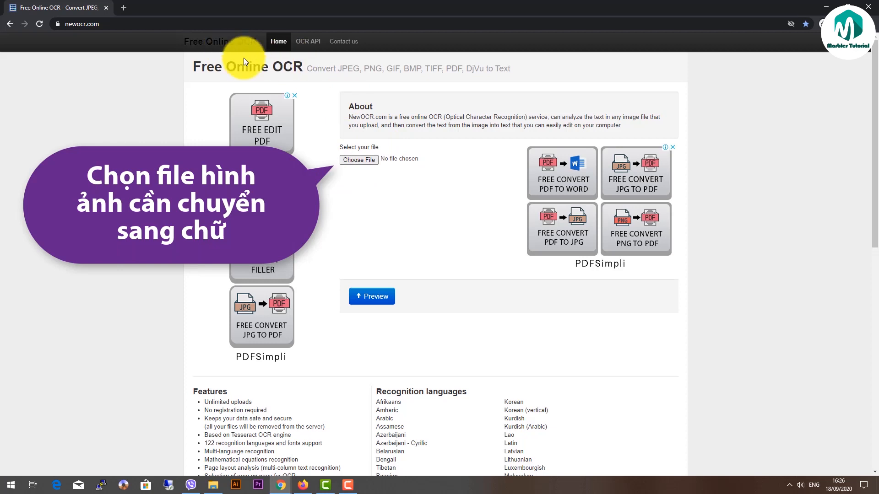
Choose the image "Chuyen hinh sang chu.JPG" and upload it for preview
click(371, 163)
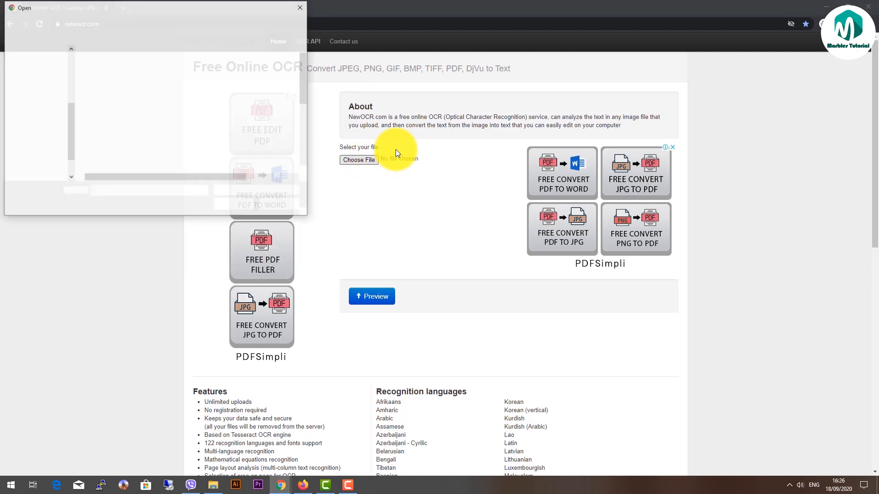
drag(305, 81, 299, 157)
double_click(166, 158)
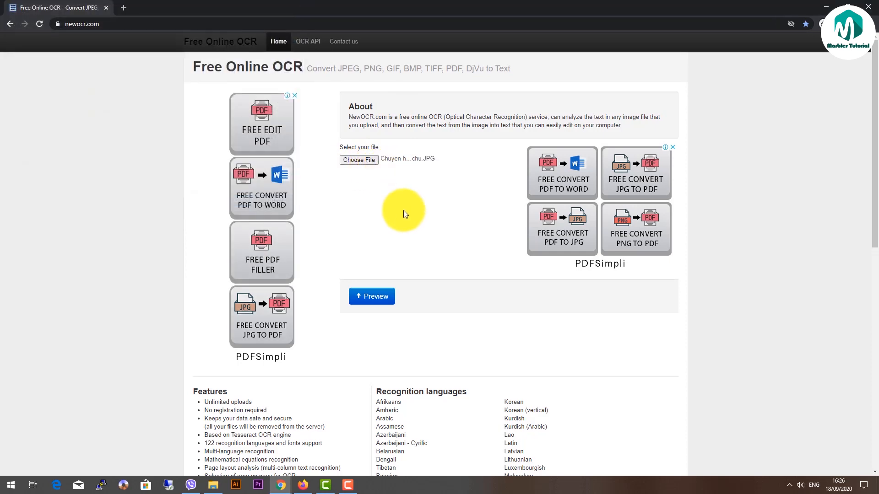
click(383, 298)
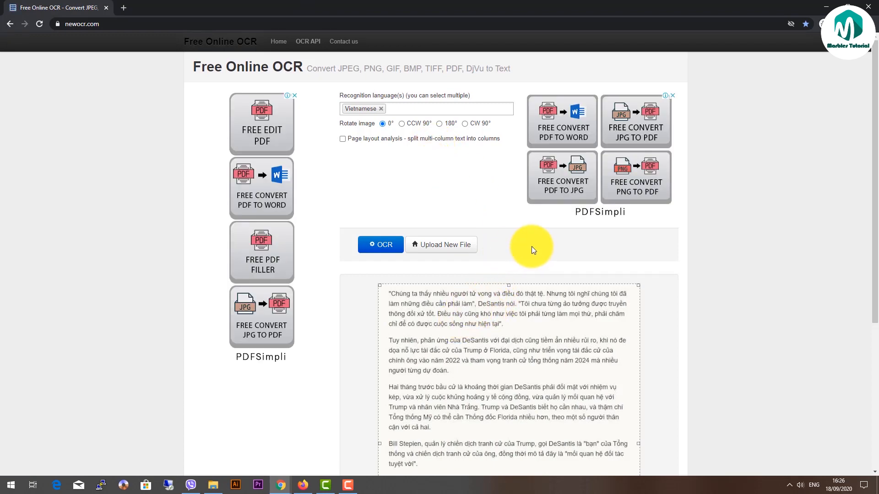
Check the uploaded image preview and run OCR on it with Vietnamese as the recognition language
scroll(472, 239, down, 5)
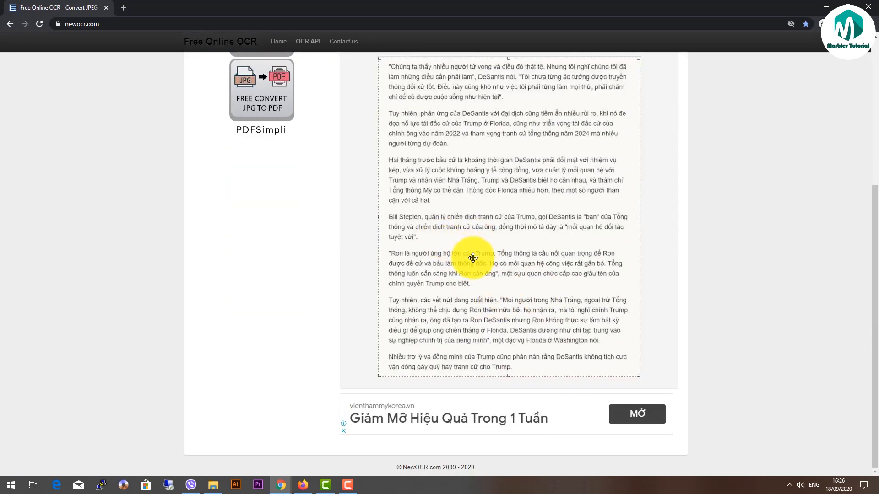
scroll(473, 251, up, 5)
scroll(458, 344, down, 5)
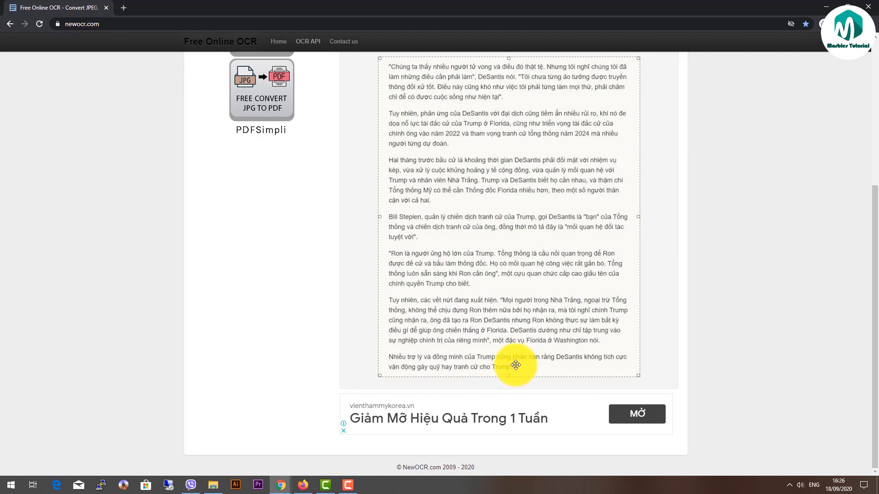
scroll(503, 357, up, 5)
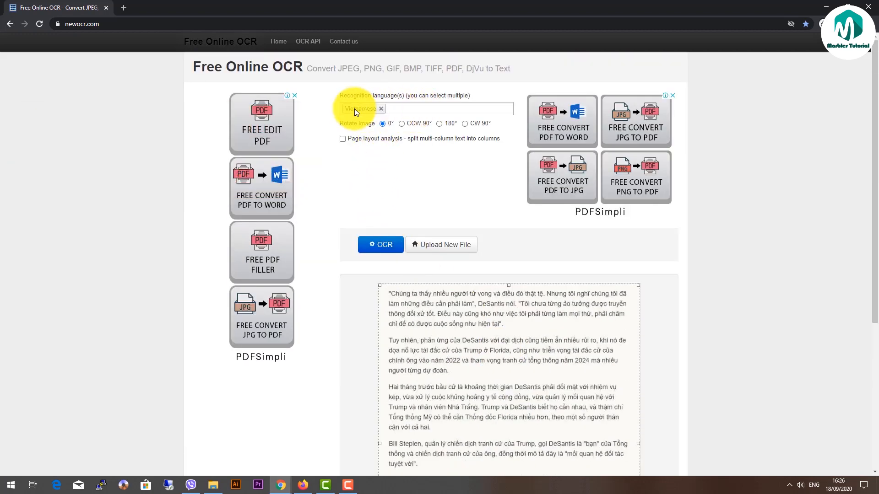
click(379, 245)
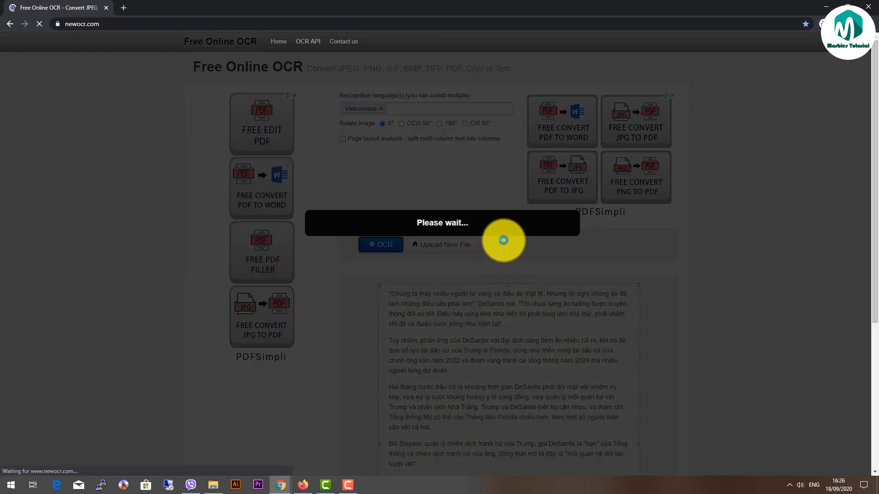
Copy the entire recognized text from the OCR result box
scroll(517, 246, down, 5)
scroll(517, 245, down, 7)
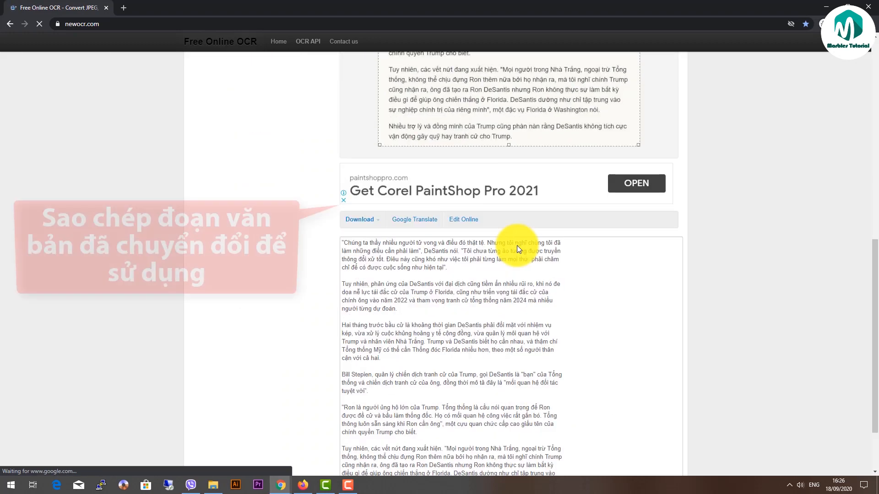
drag(458, 427, 339, 161)
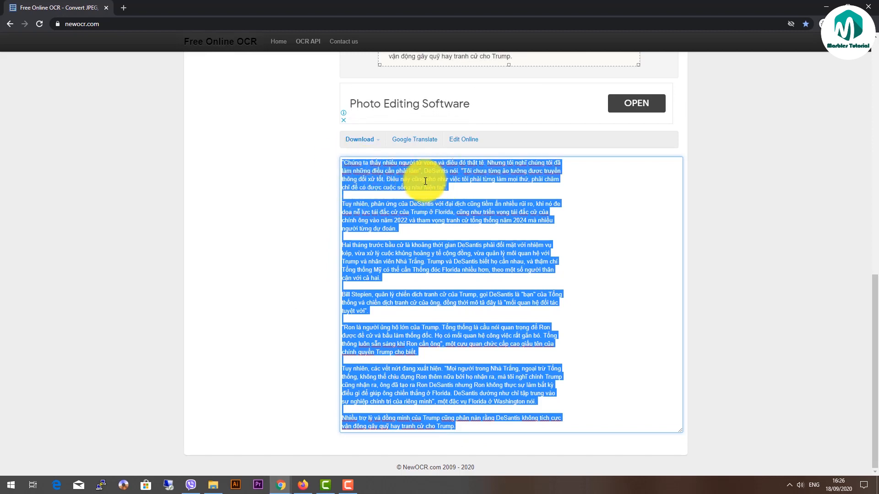
right_click(480, 212)
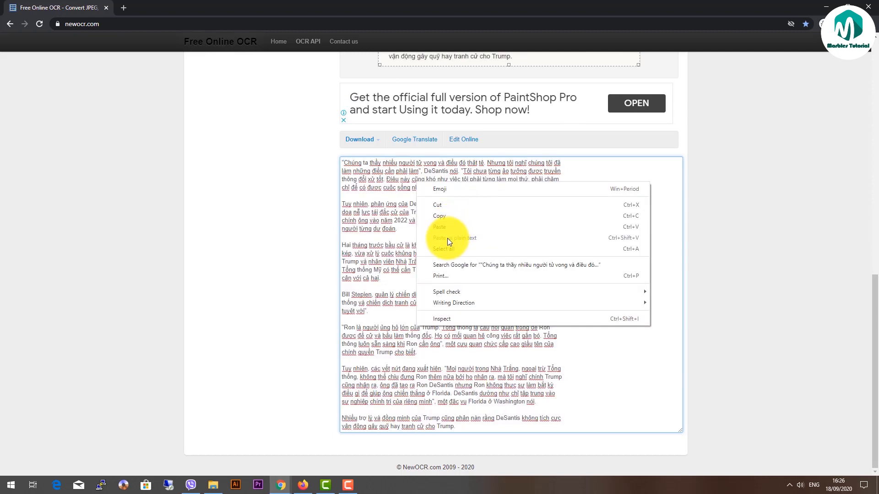
click(441, 216)
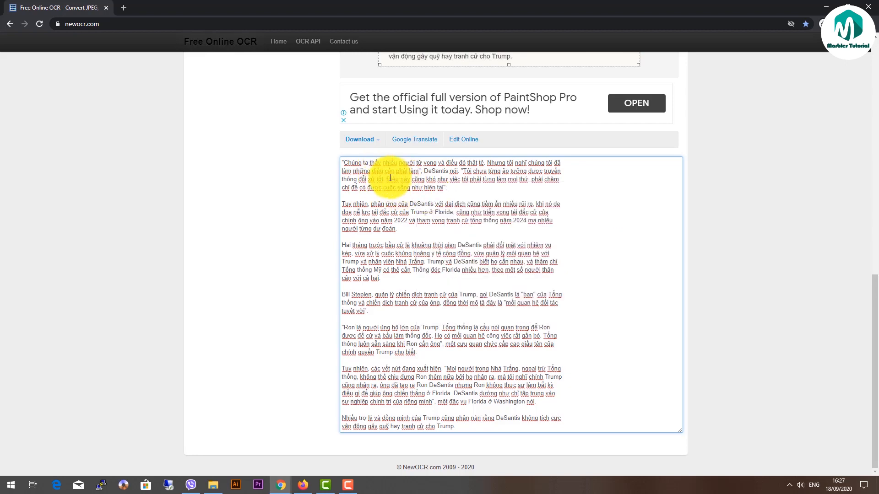
key(ctrl+a)
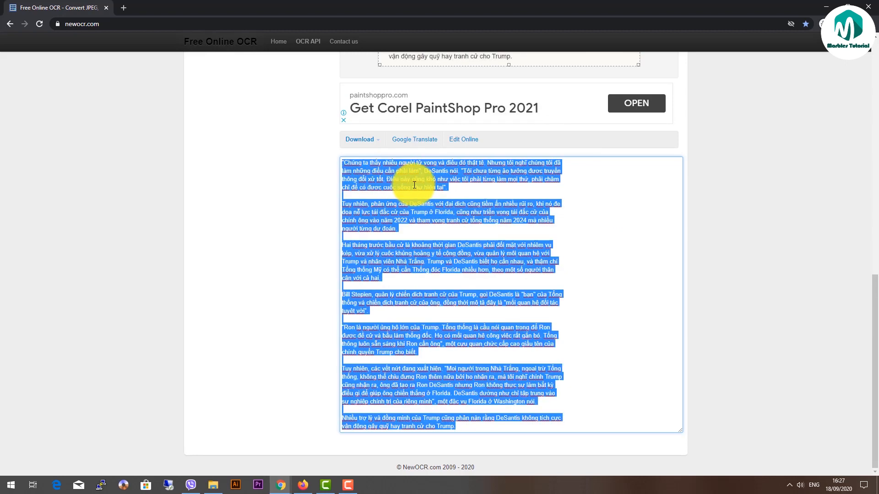
key(alt+Tab)
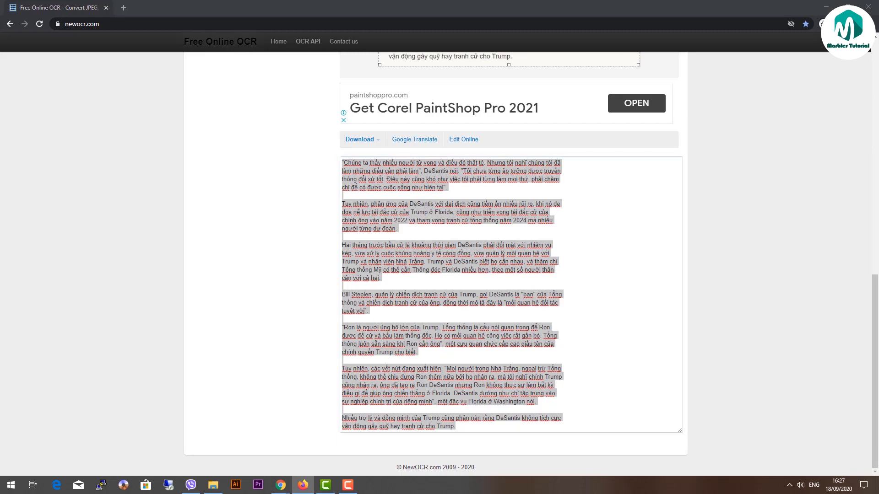
click(545, 220)
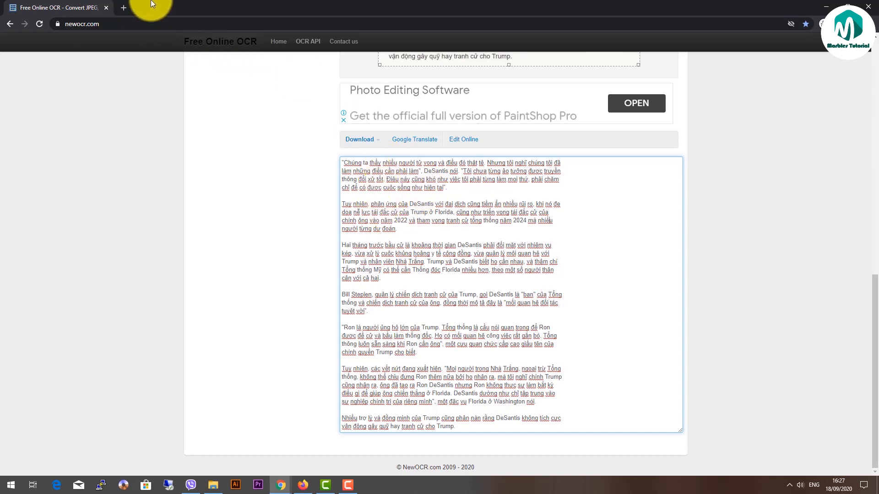
Search Google for "google drive" in a new tab and open Google Drive from the results
click(123, 6)
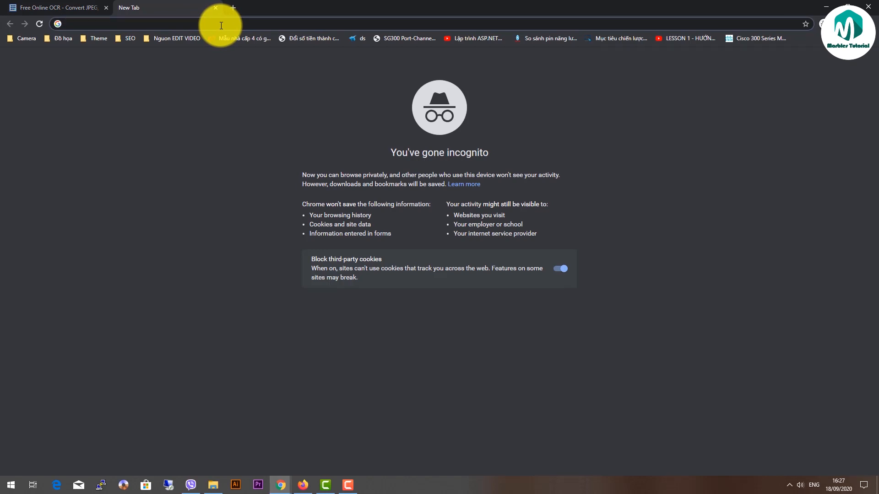
text(goô)
key(BackSpace)
text(ogle)
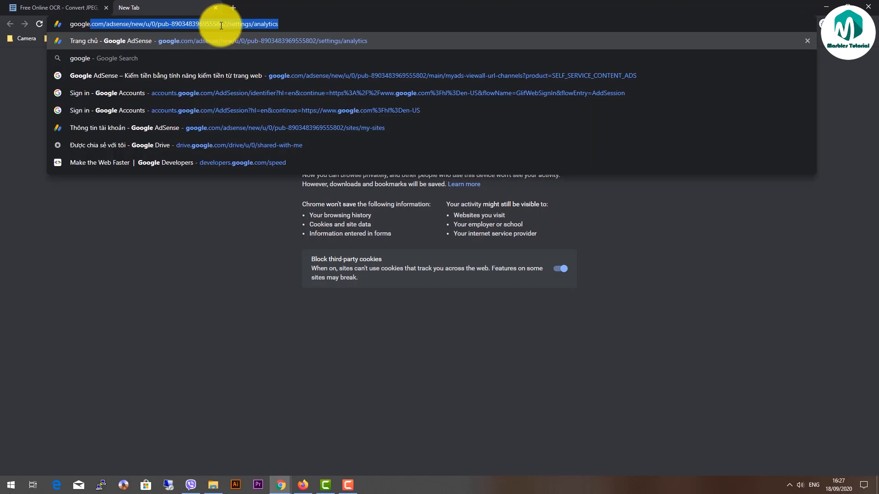
text( drive)
key(Return)
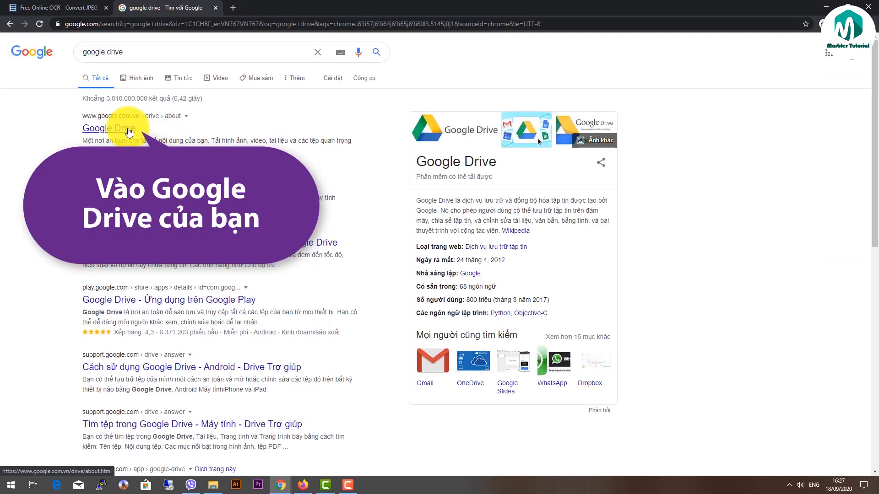
click(129, 132)
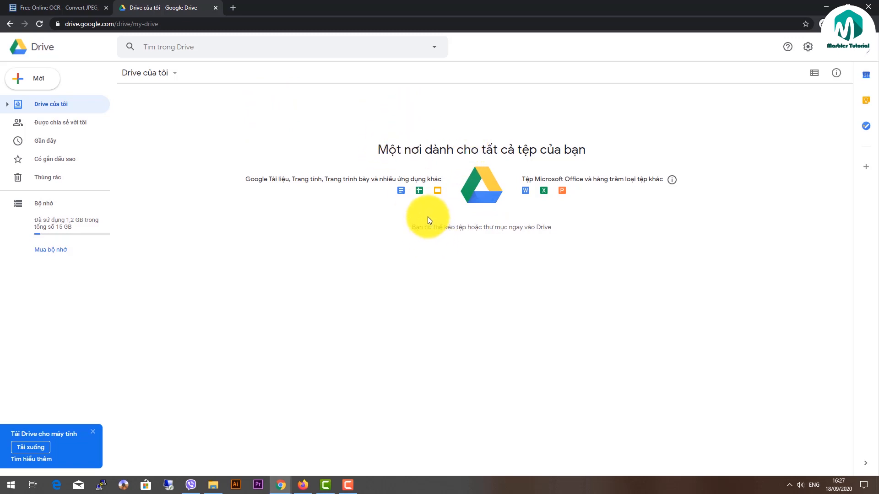
Upload the image file "Chuyen hinh sang chu.JPG" from the Documents folder to My Drive
right_click(375, 232)
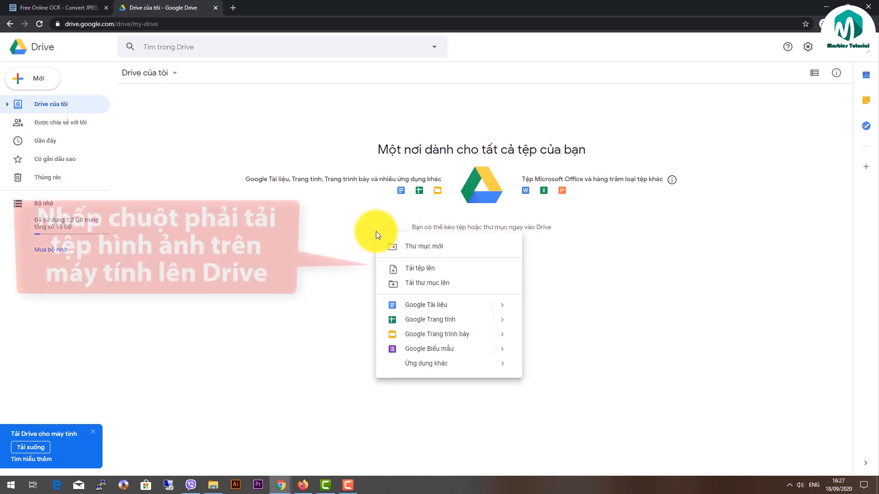
click(452, 273)
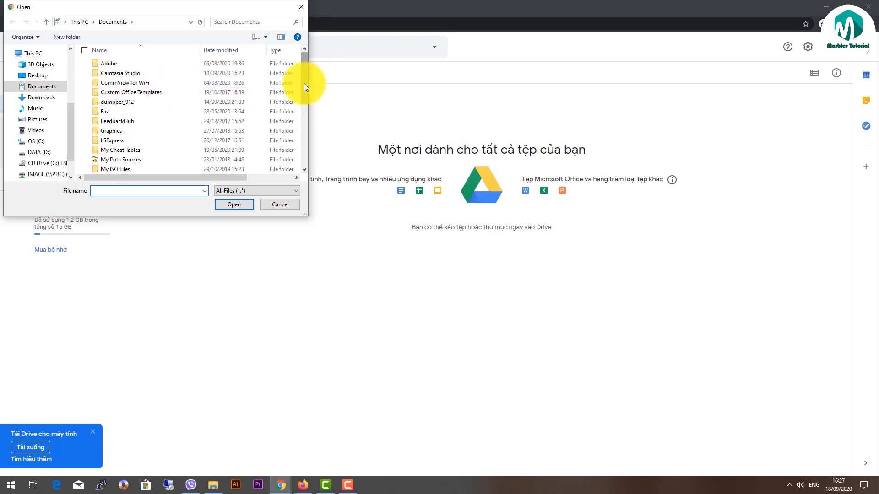
drag(304, 83, 314, 168)
click(228, 158)
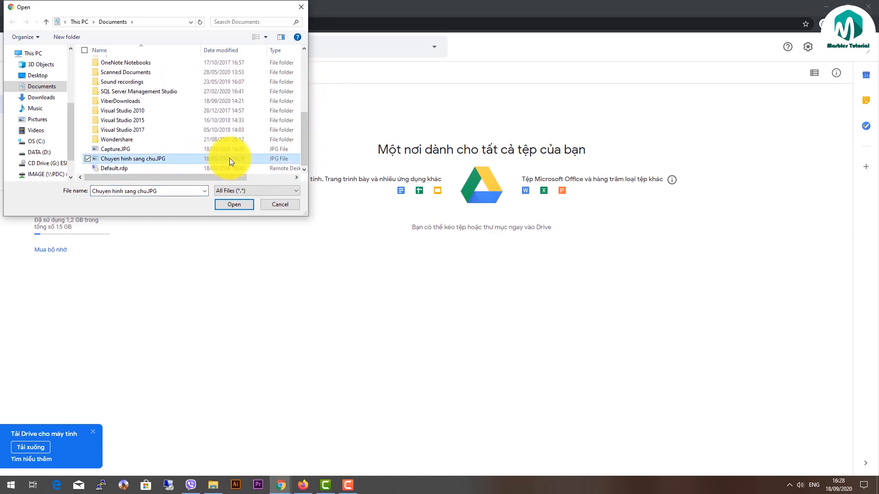
click(243, 206)
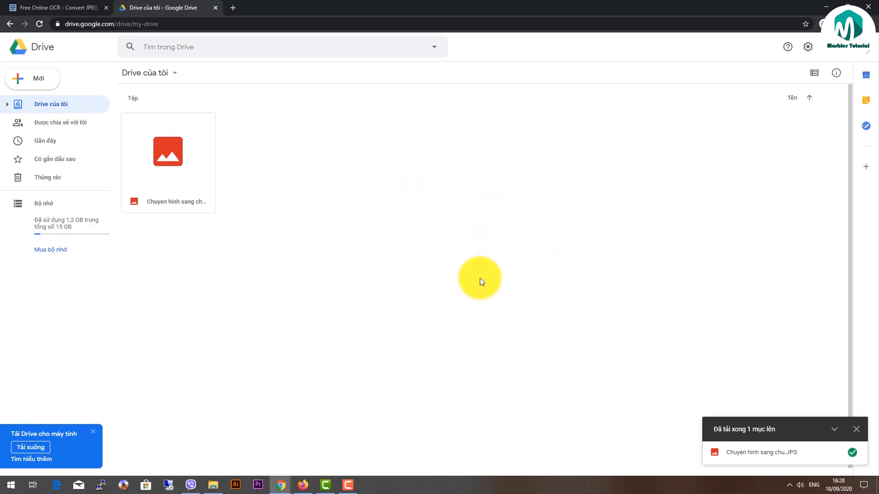
Open the uploaded image "Chuyen hinh sang chu.JPG" with Google Docs (Google Tài liệu) to convert it to text
click(194, 160)
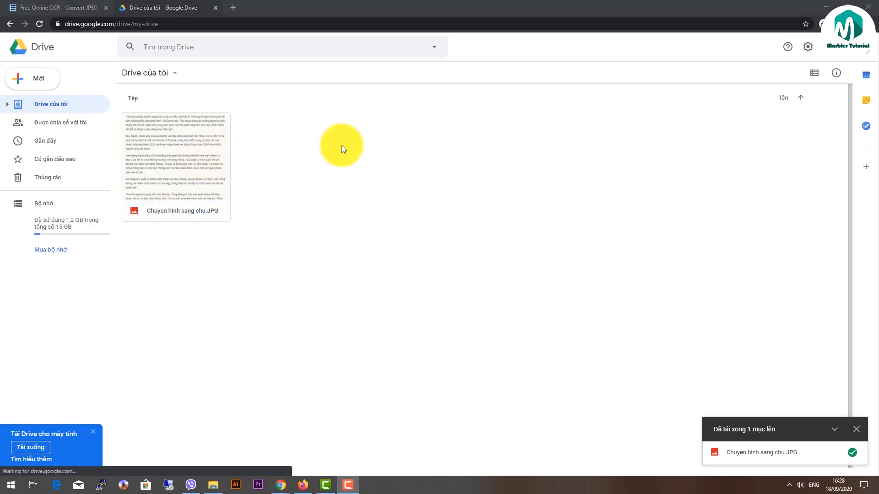
click(404, 176)
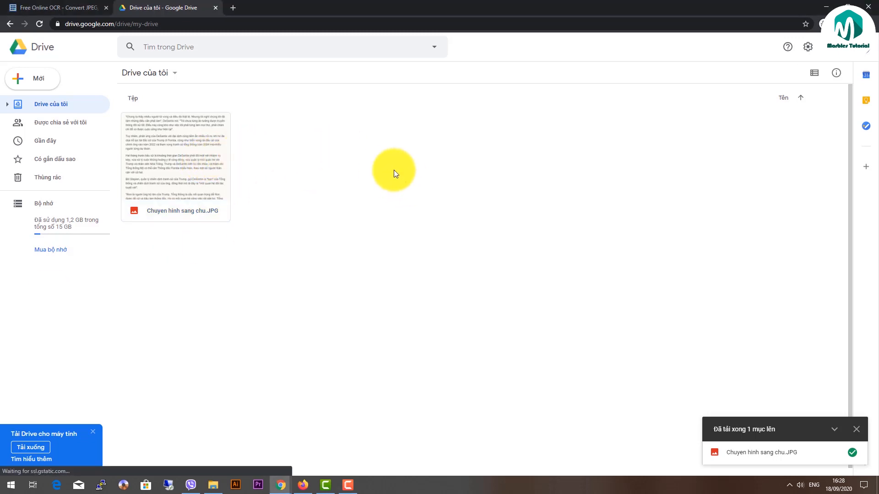
click(181, 163)
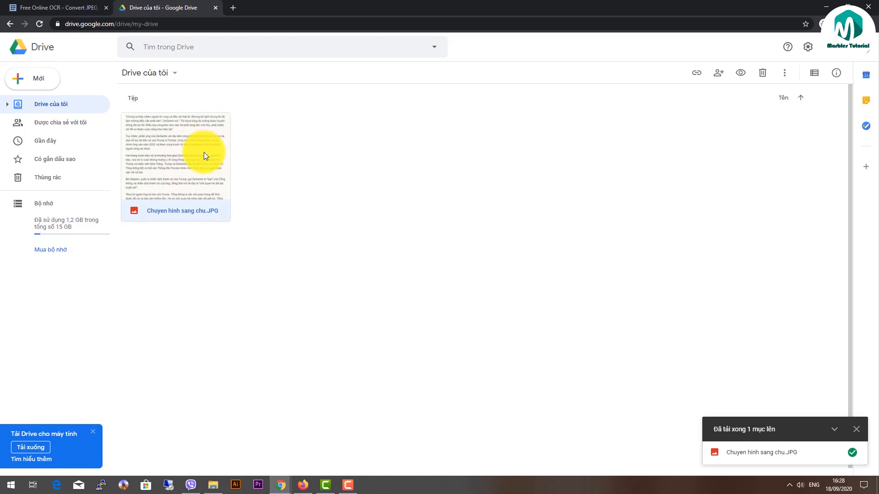
right_click(204, 152)
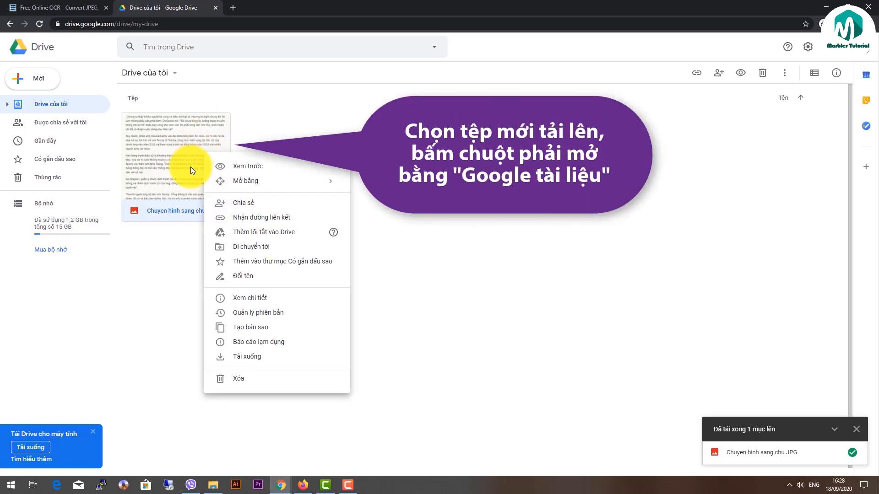
mouse_move(275, 181)
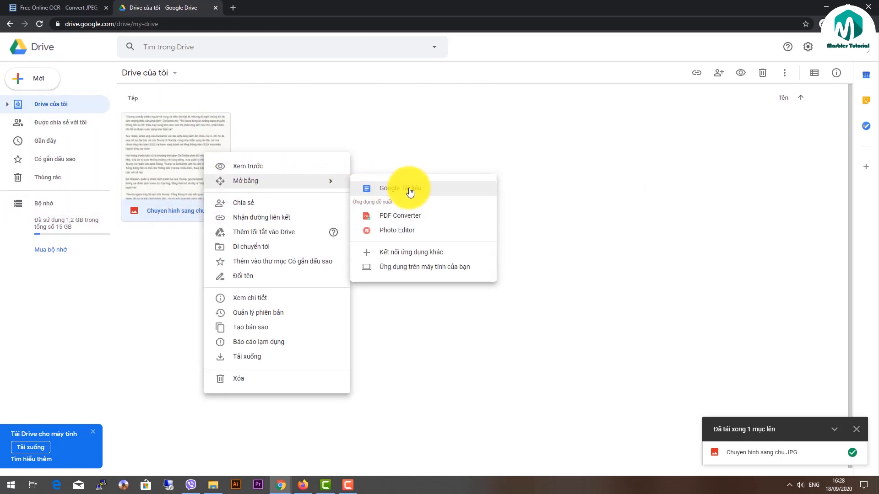
click(414, 191)
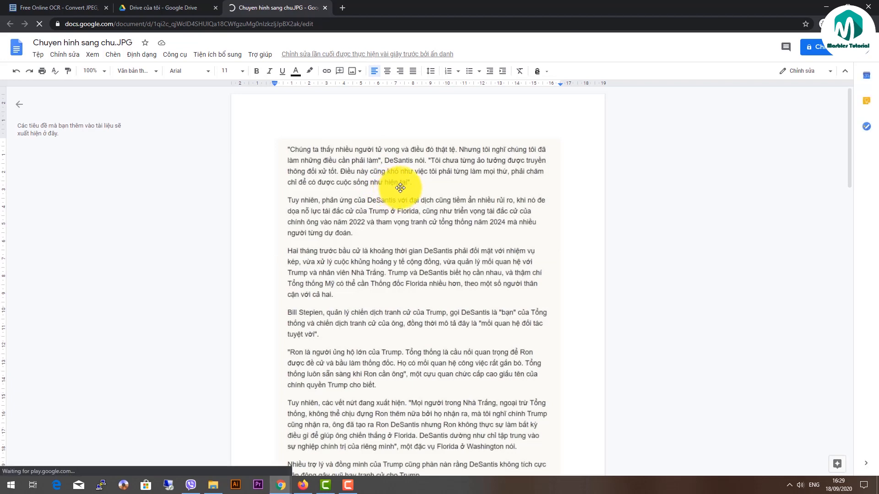
Examine the recognized text below the image in the converted document and compare it with the original image
click(400, 188)
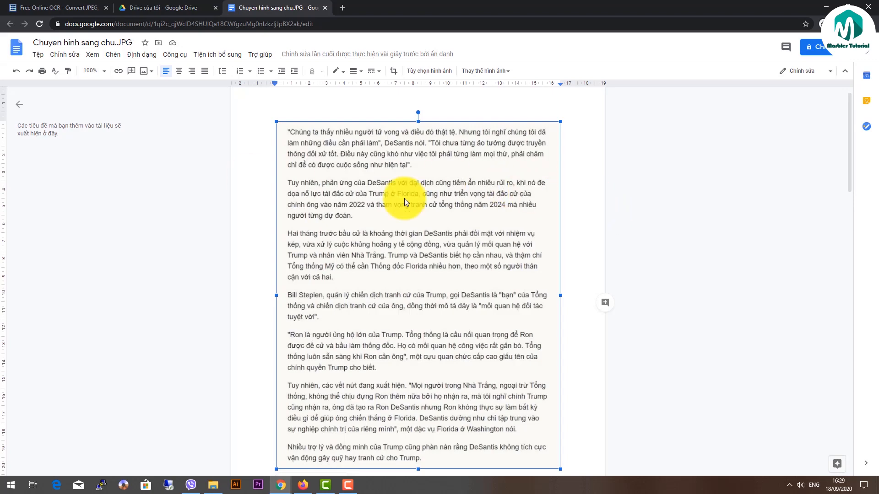
scroll(568, 195, down, 10)
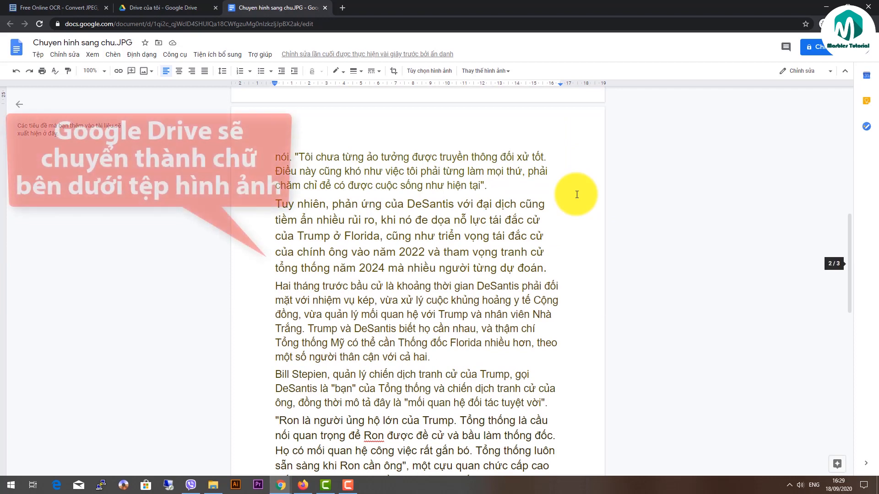
scroll(575, 193, up, 4)
click(357, 294)
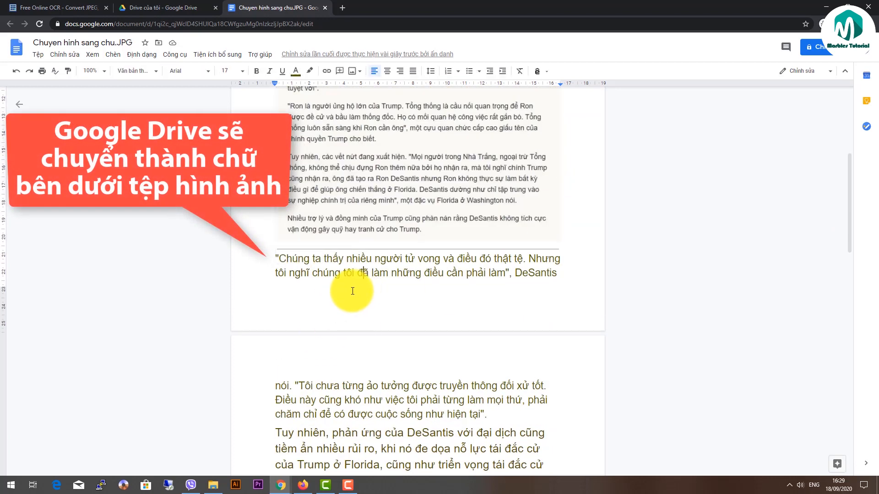
drag(276, 259, 567, 270)
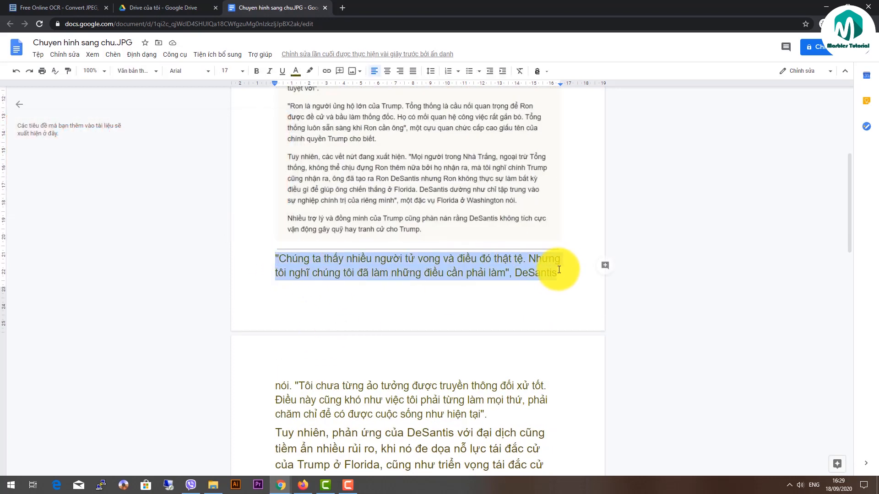
drag(563, 331, 554, 443)
scroll(516, 349, up, 15)
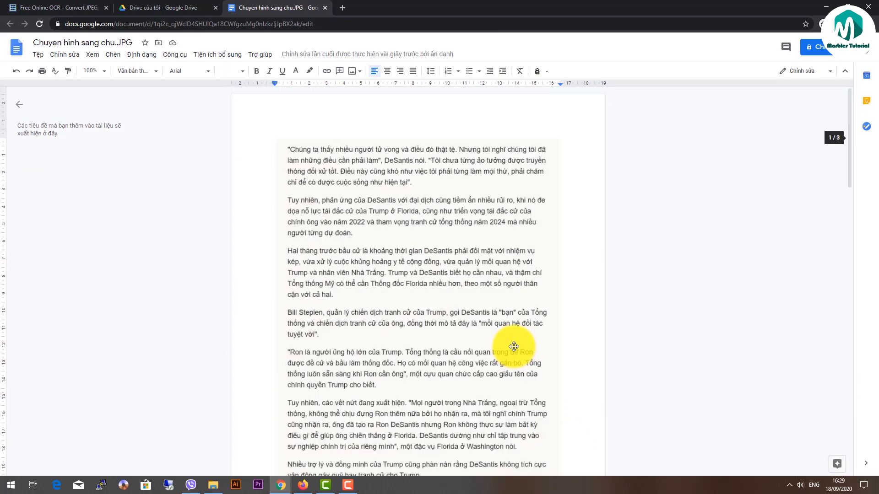
scroll(513, 335, down, 4)
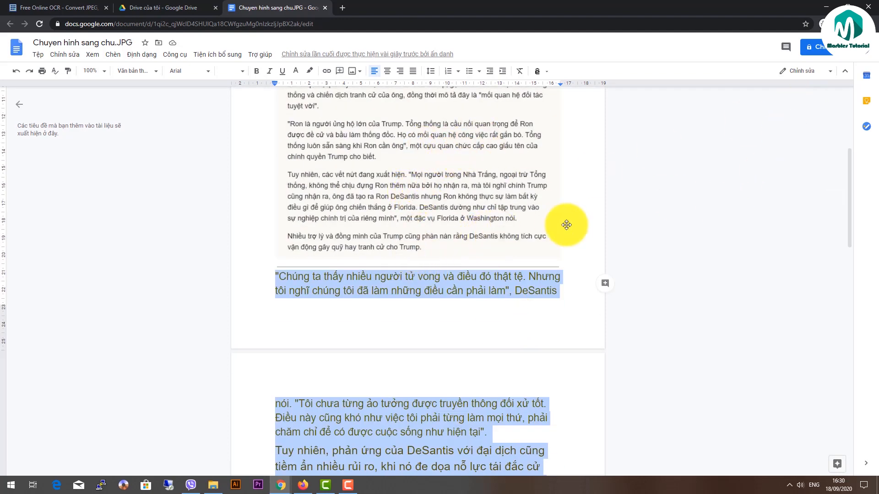
Set the document's zoom level to 50%
click(104, 79)
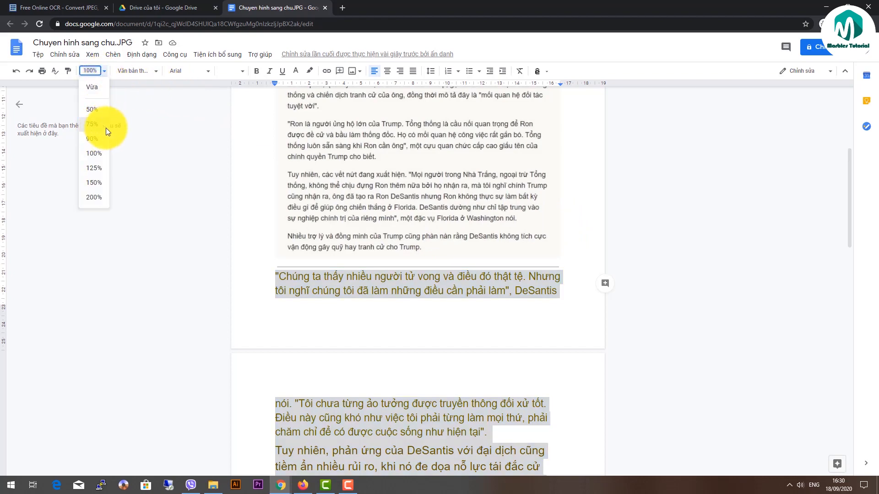
click(99, 98)
click(104, 71)
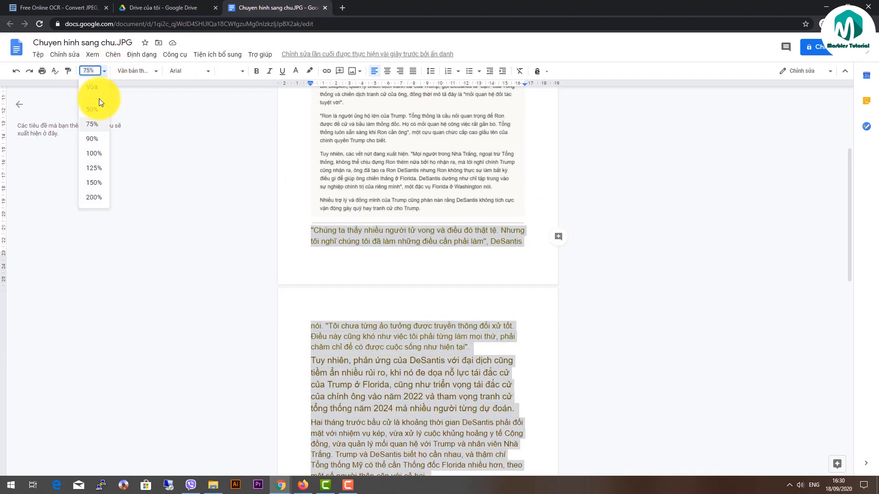
click(100, 113)
click(501, 271)
scroll(490, 275, up, 3)
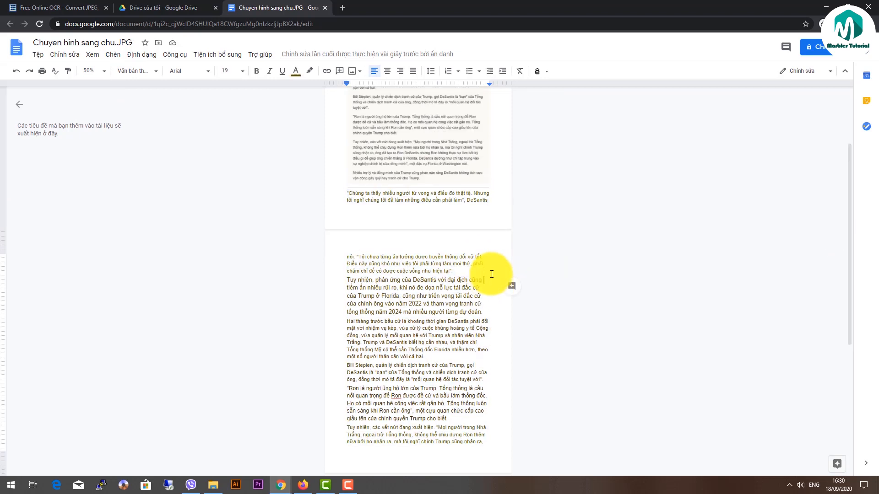
Select the entire recognized text below the image, from the first line through the final paragraph on the third page
click(446, 215)
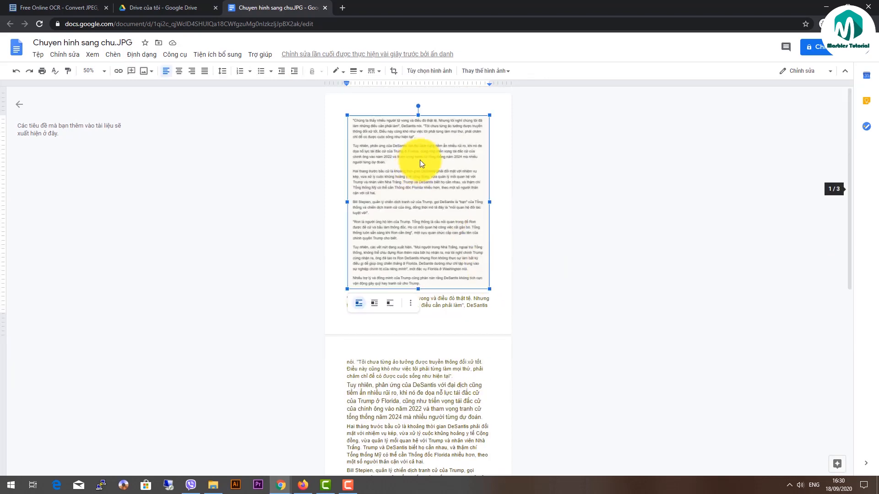
click(467, 306)
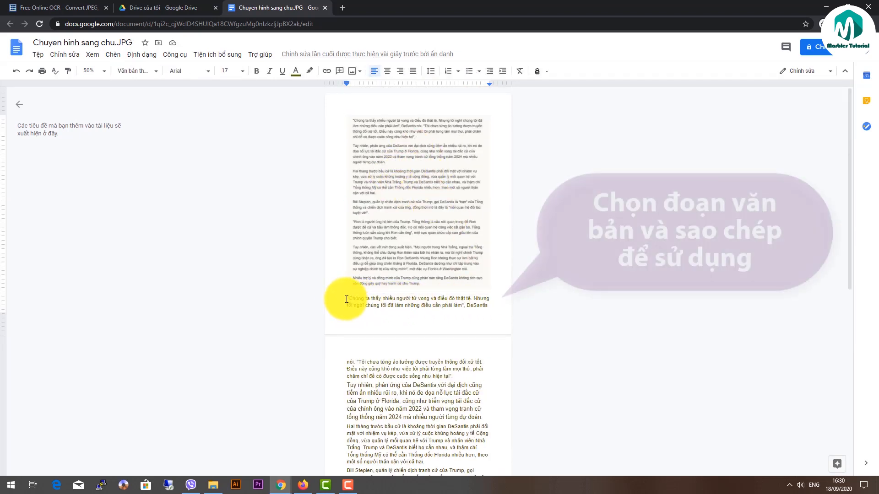
drag(347, 297, 471, 443)
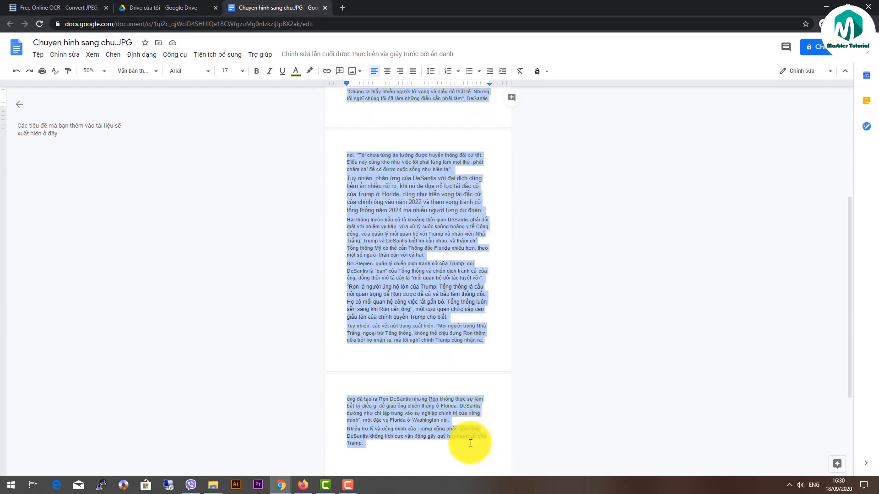
right_click(424, 220)
key(Escape)
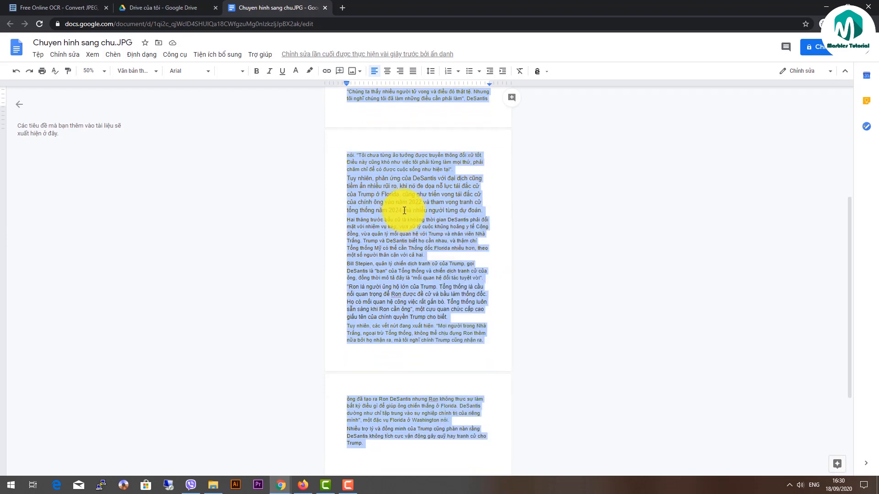
click(496, 170)
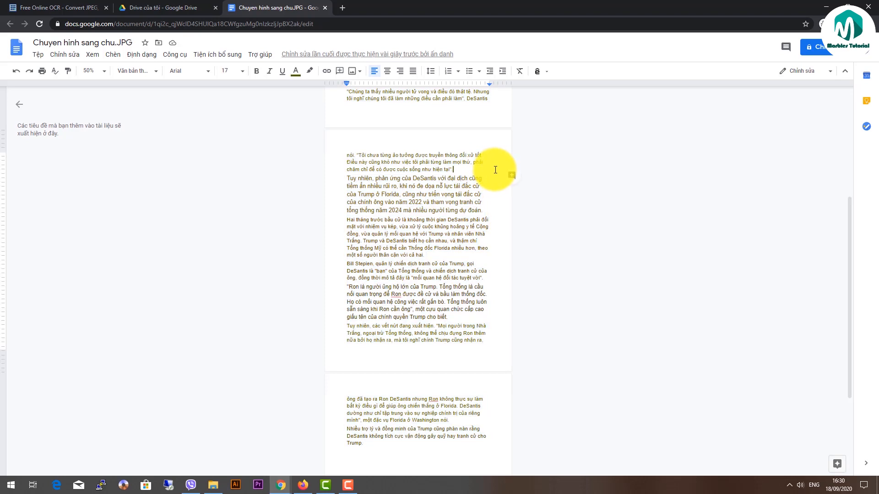
scroll(412, 215, up, 5)
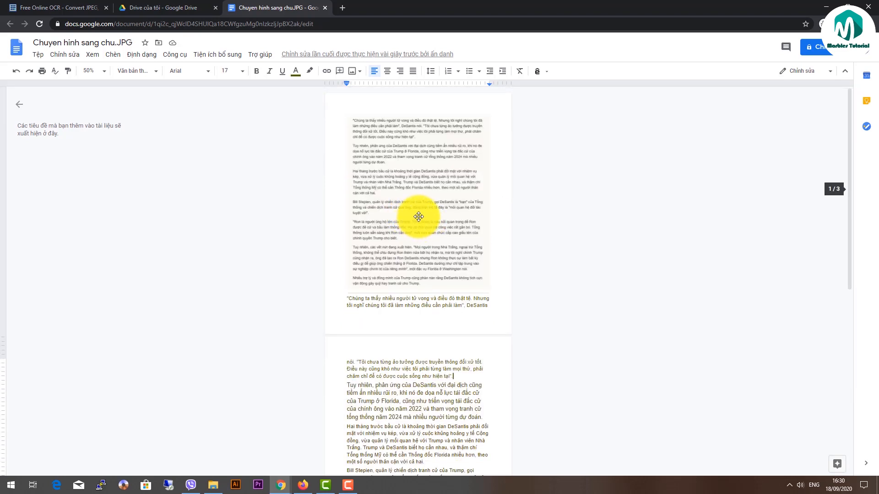
click(419, 216)
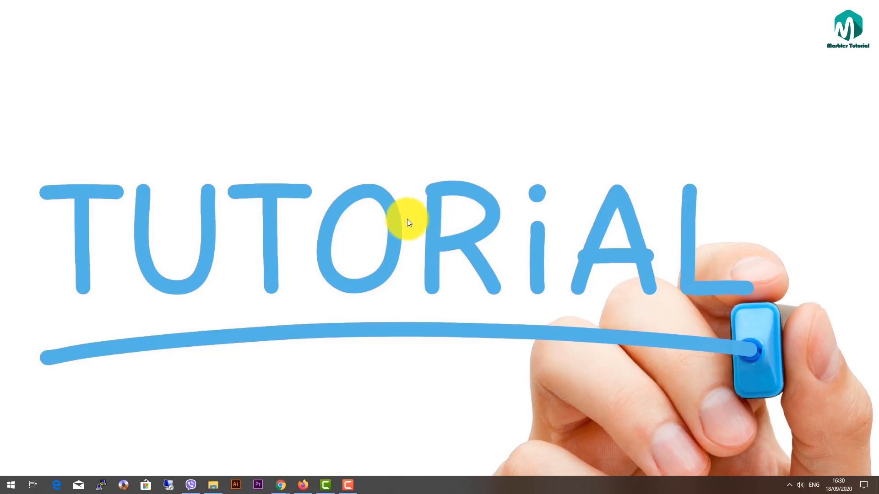
Search Windows for "one" and switch to the OneNote 2016 desktop app
key(super)
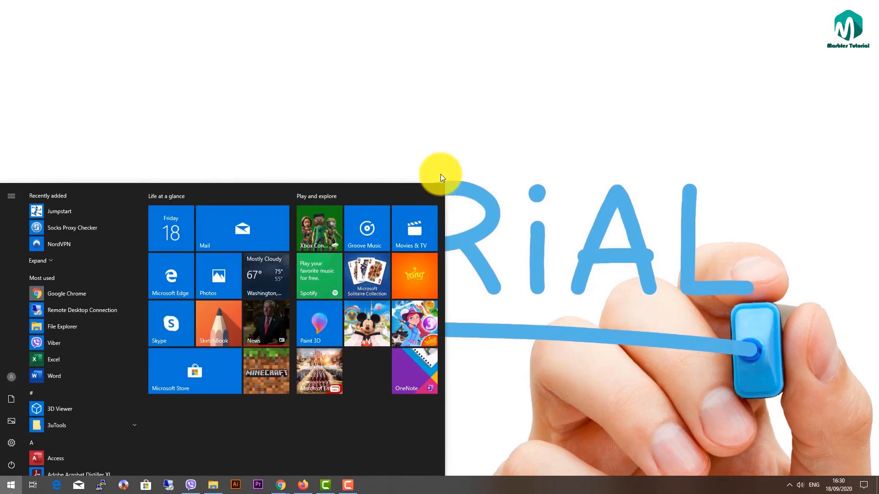
text(one)
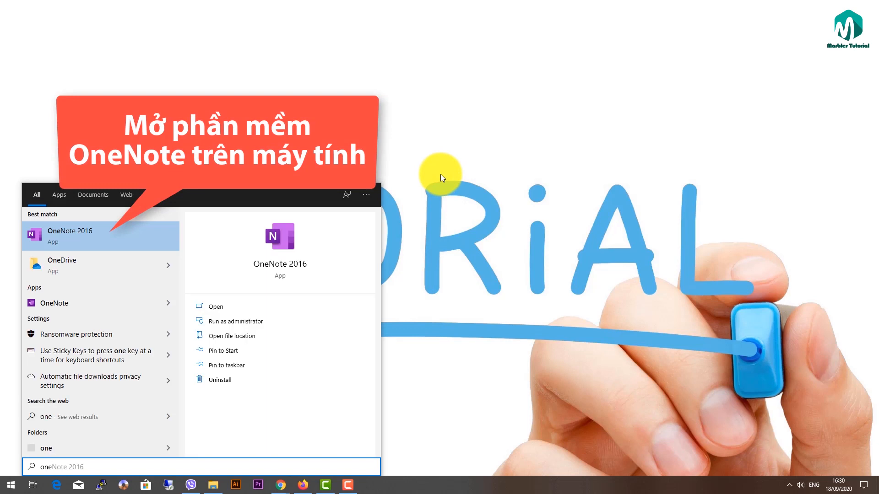
key(Return)
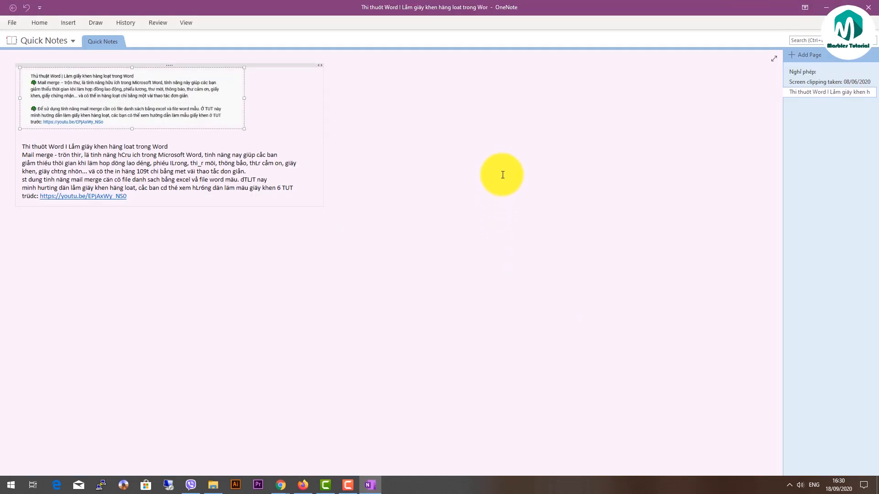
click(447, 192)
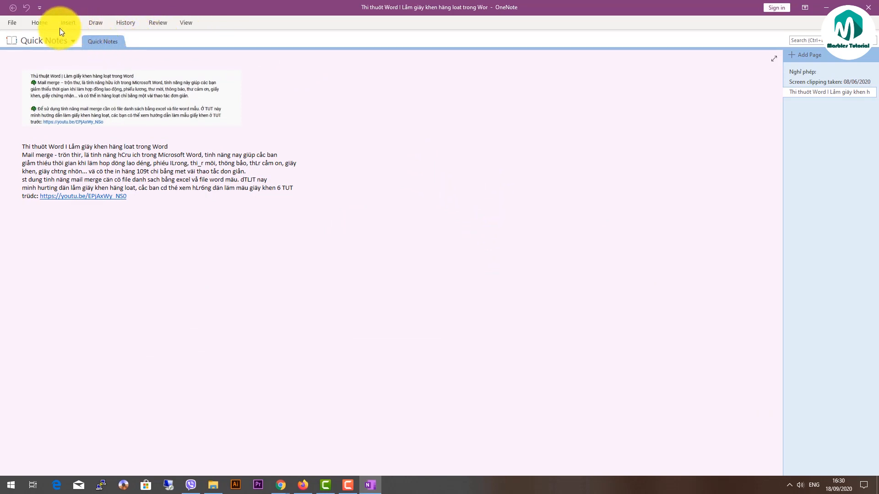
click(16, 24)
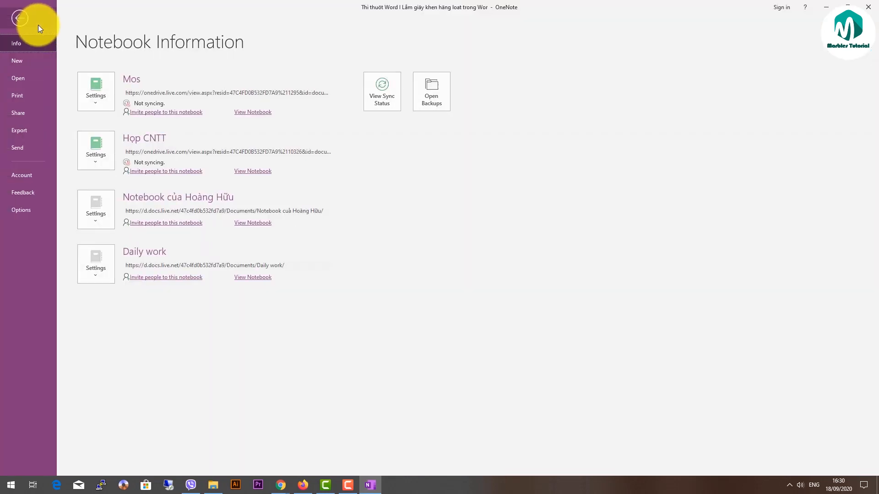
click(28, 59)
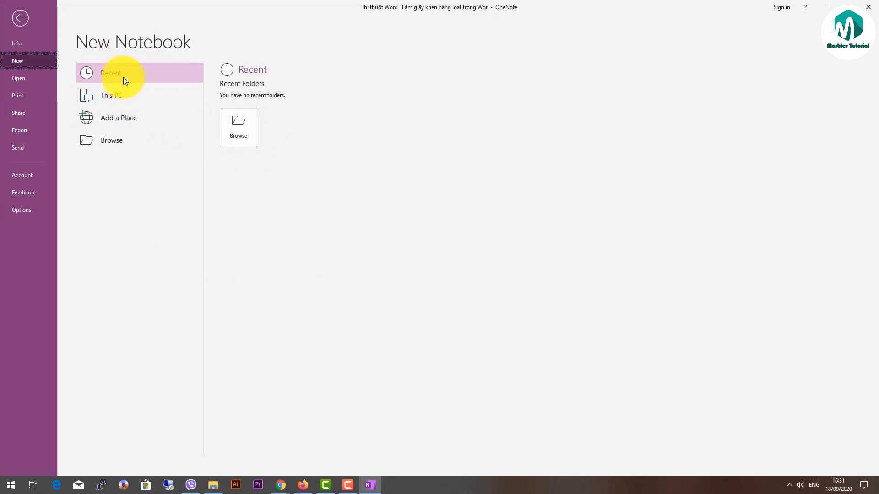
key(Escape)
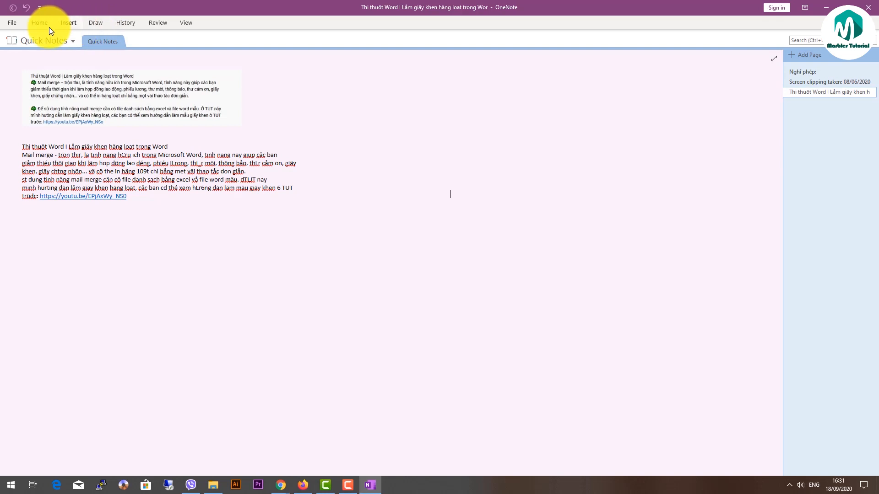
Add a new page to the Quick Notes section and place the cursor in its body below the date
click(810, 55)
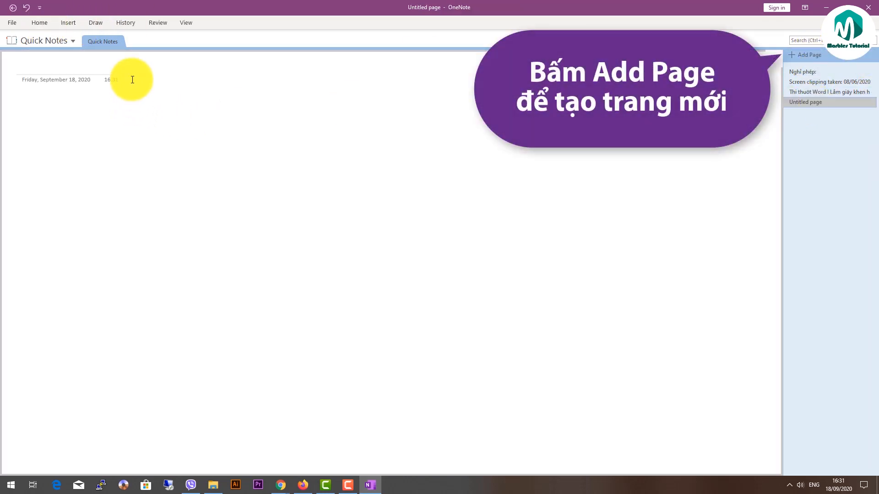
click(122, 67)
click(78, 98)
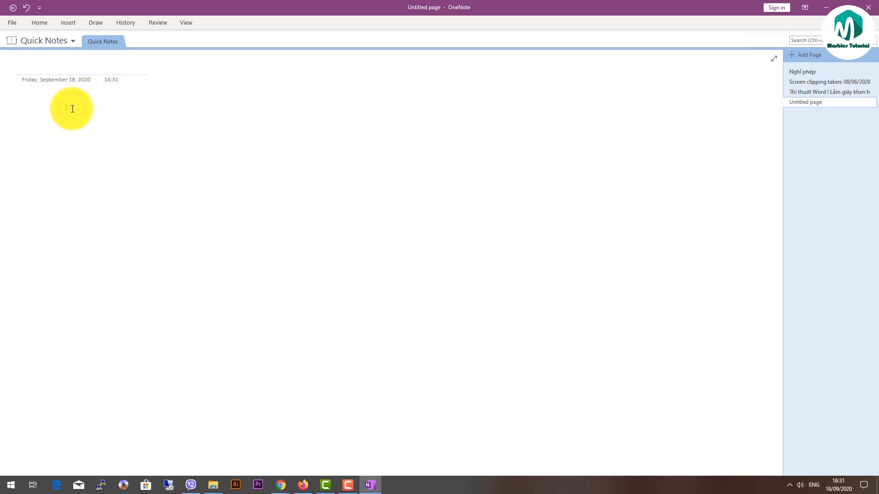
Insert the picture Chuyen hinh sang chu.JPG from the Documents folder into the new page below the date
click(35, 105)
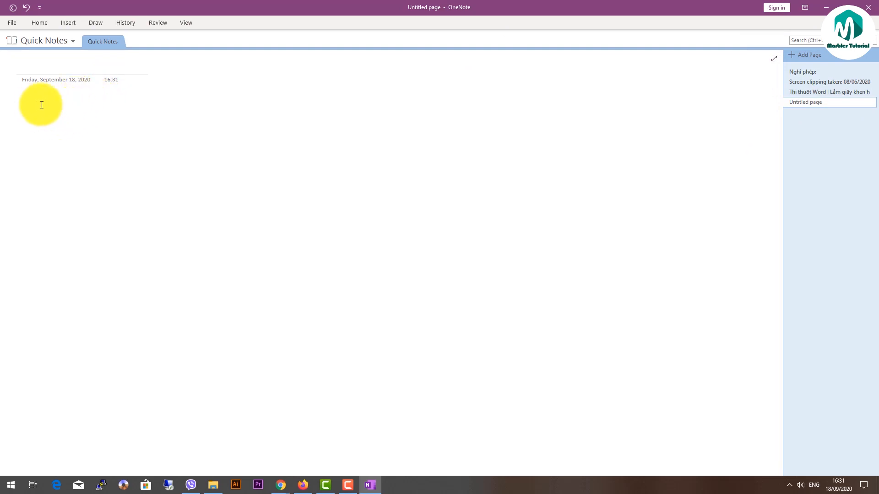
click(69, 23)
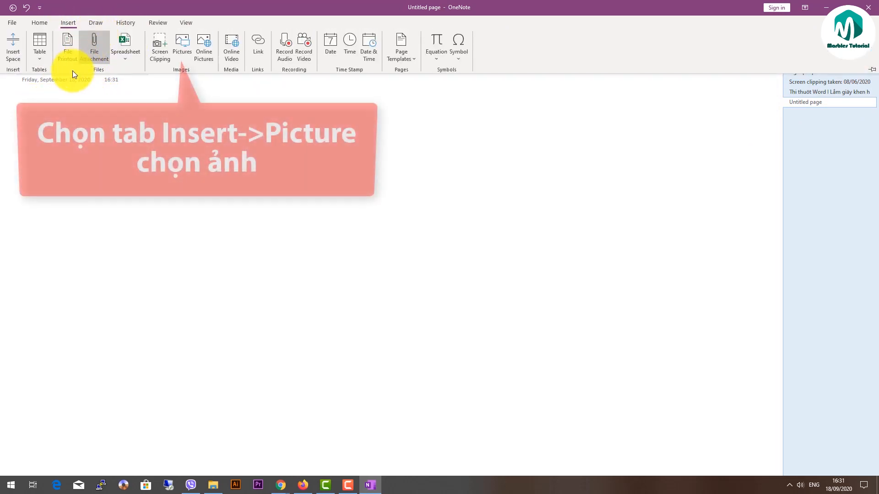
click(182, 47)
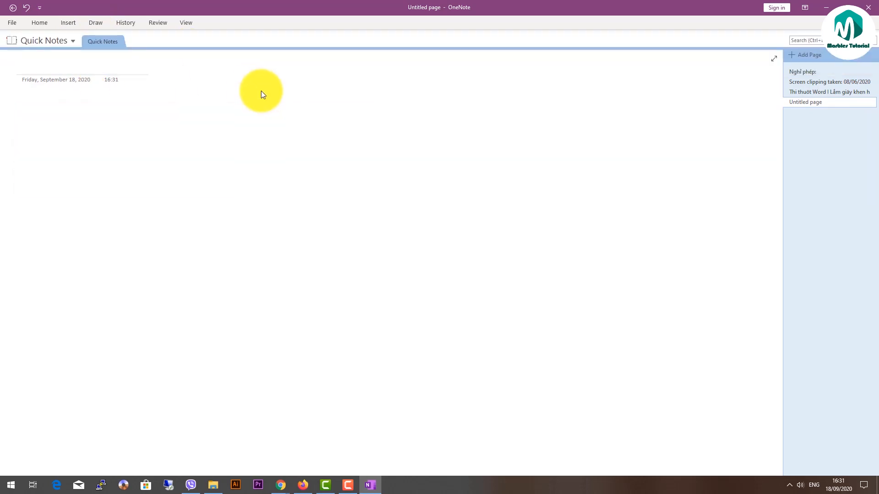
scroll(72, 110, up, 3)
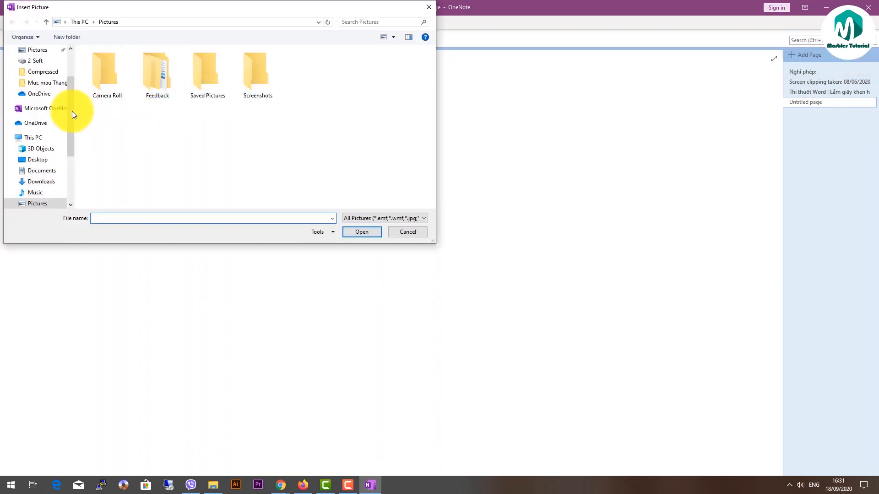
click(41, 171)
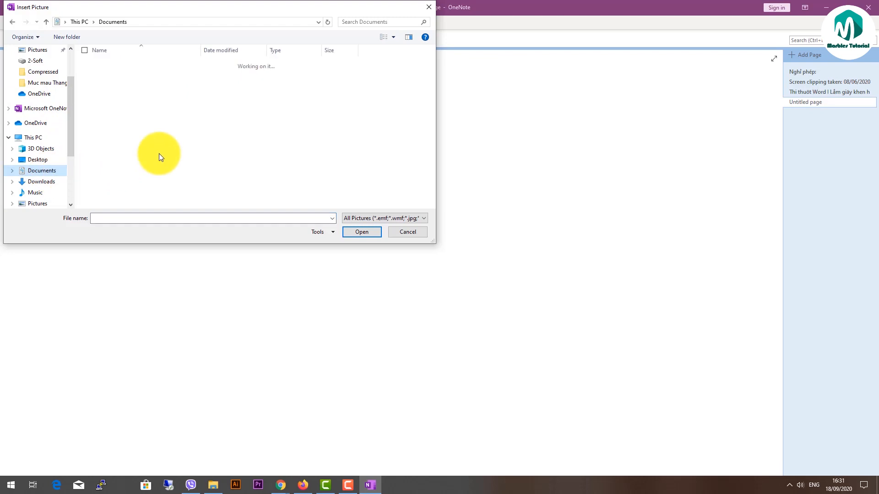
scroll(145, 167, down, 5)
click(137, 203)
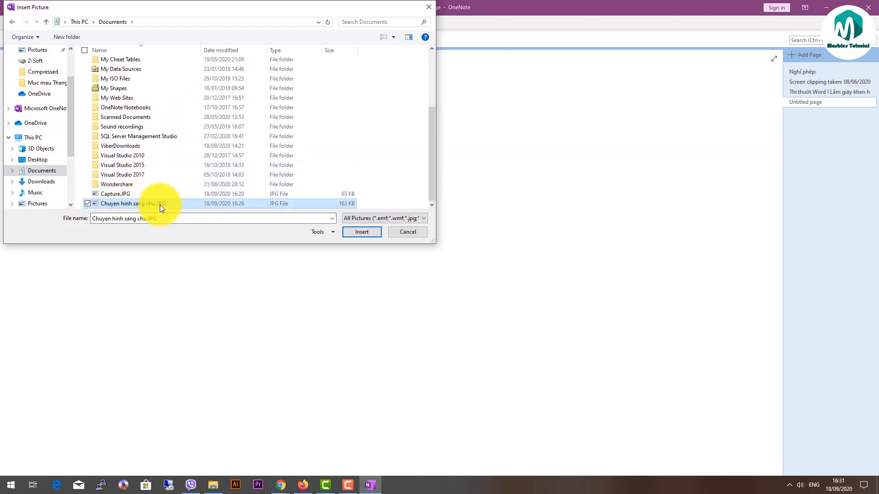
click(366, 232)
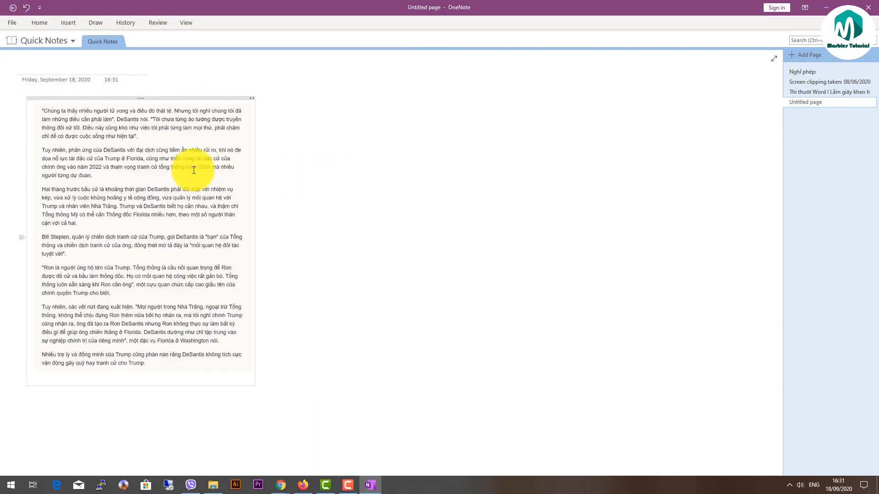
Copy the text from the inserted picture and paste it into the empty area beside the picture
right_click(203, 156)
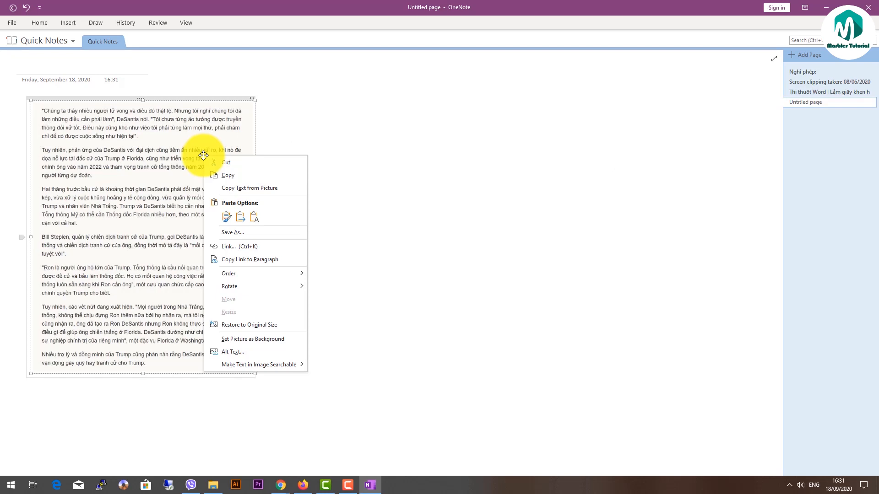
click(266, 188)
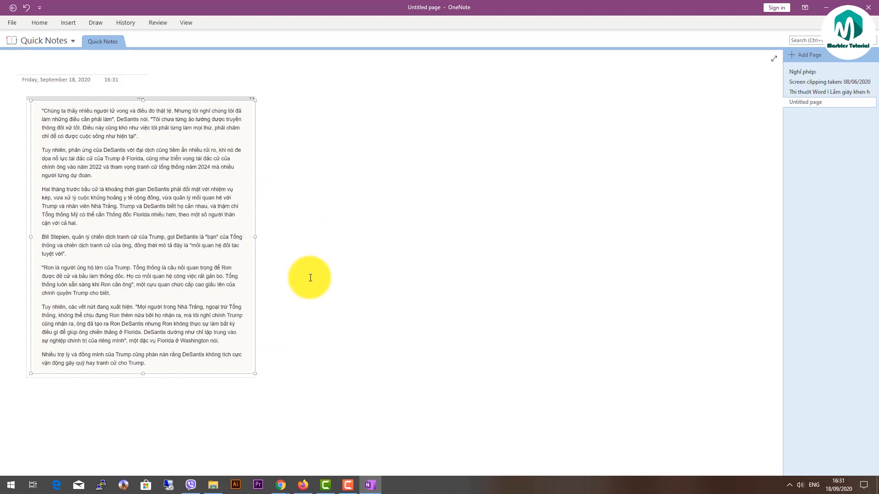
click(320, 205)
click(340, 194)
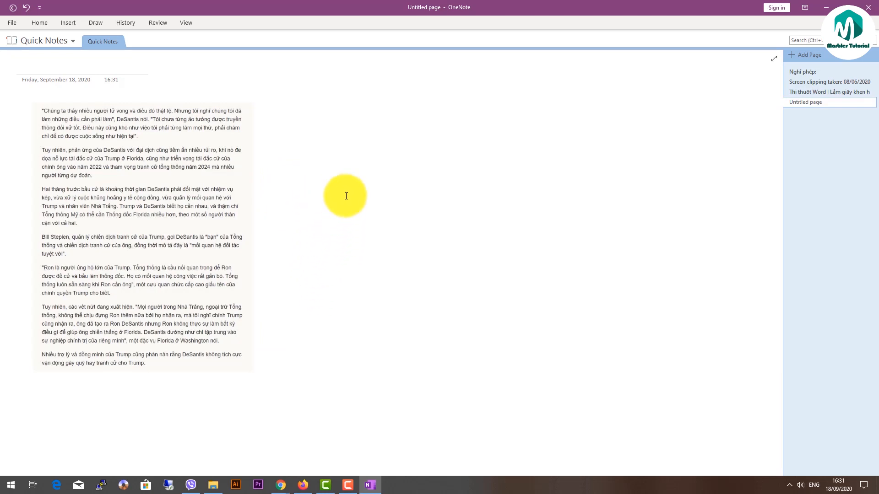
key(ctrl+v)
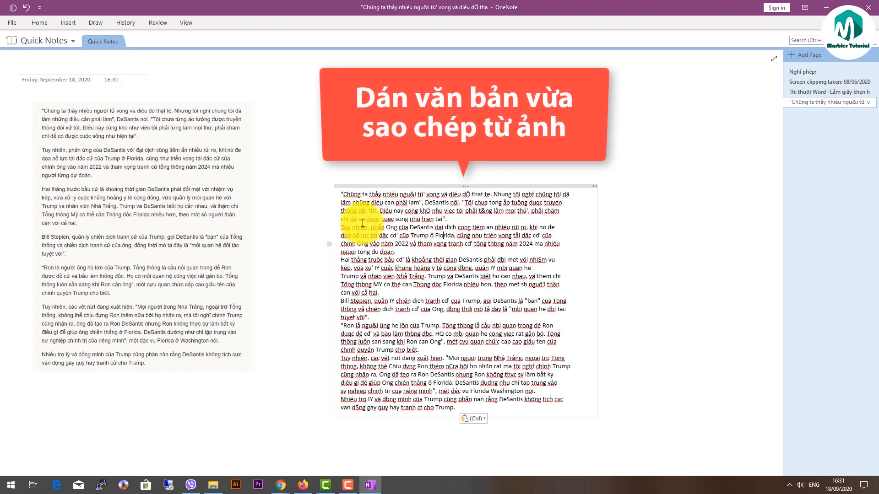
Highlight the whole pasted text and compare its Vietnamese characters with the text in the picture
drag(465, 405, 331, 193)
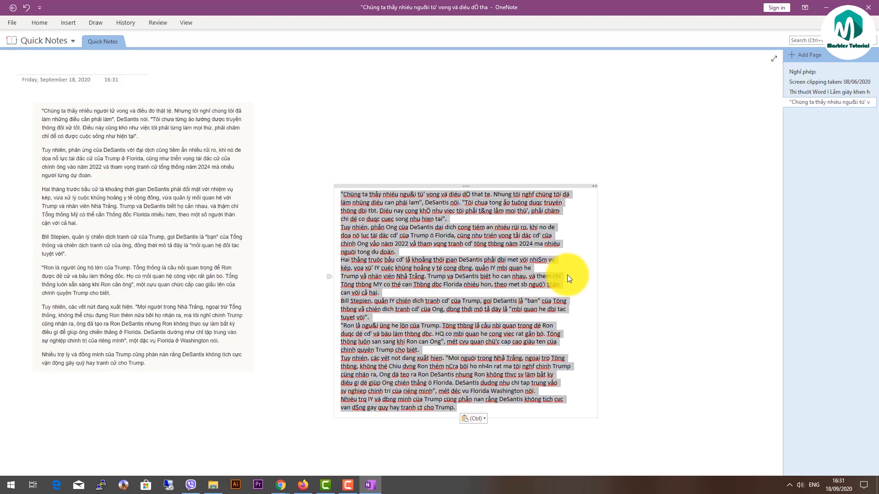
click(425, 235)
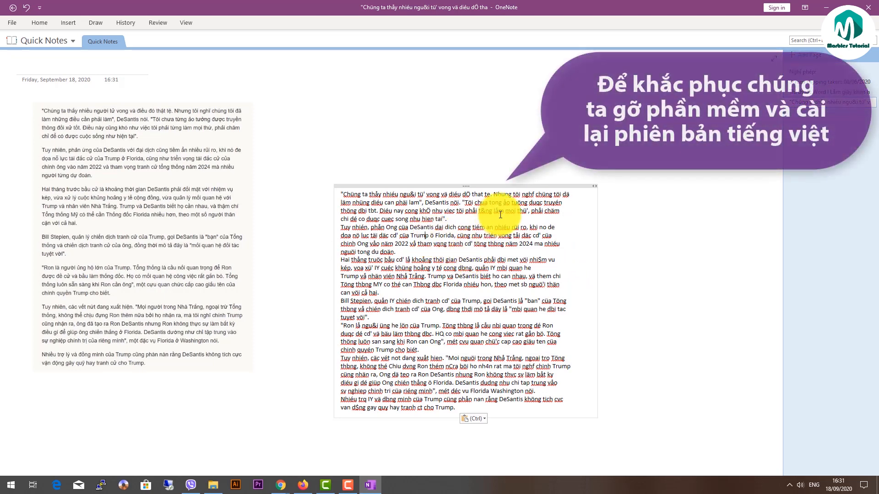
drag(459, 407, 340, 194)
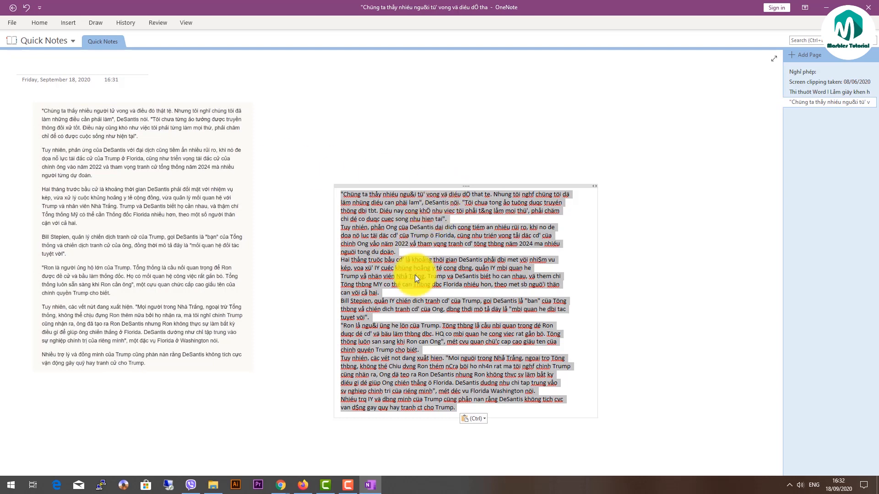
click(435, 269)
drag(457, 405, 328, 187)
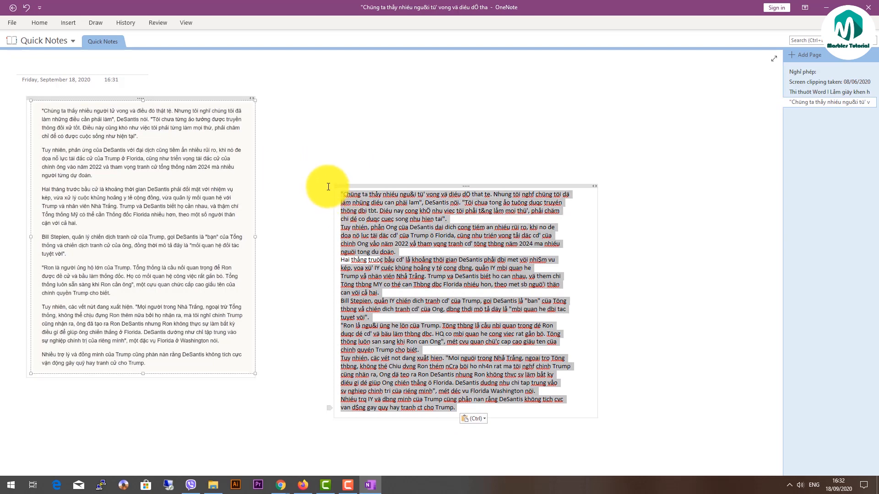
click(555, 178)
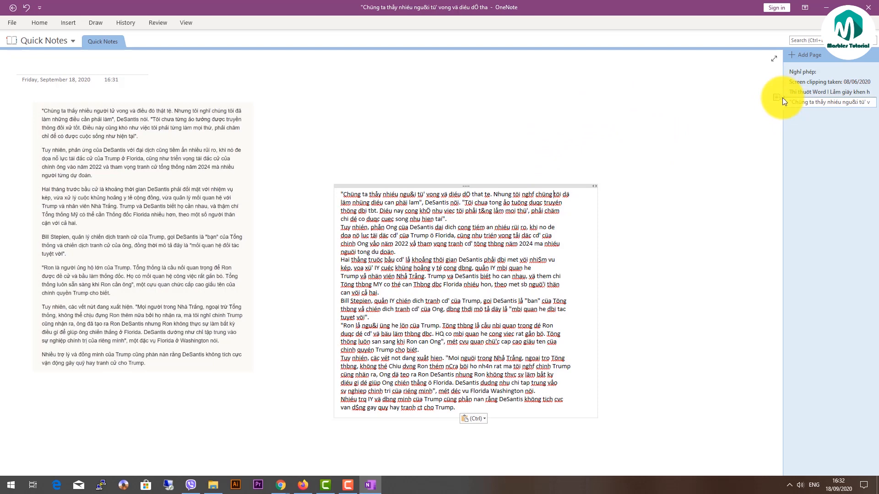
Close OneNote, search Windows for "w" to launch Word, and start a blank document
click(868, 10)
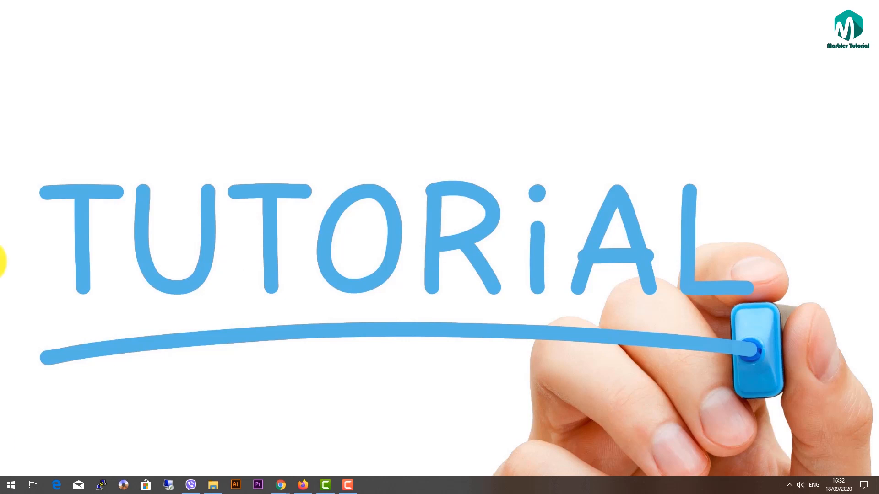
click(329, 193)
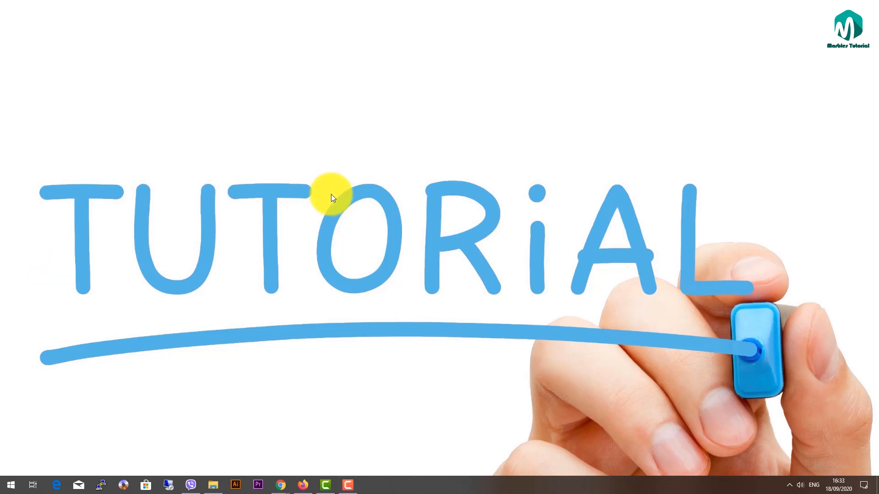
key(super)
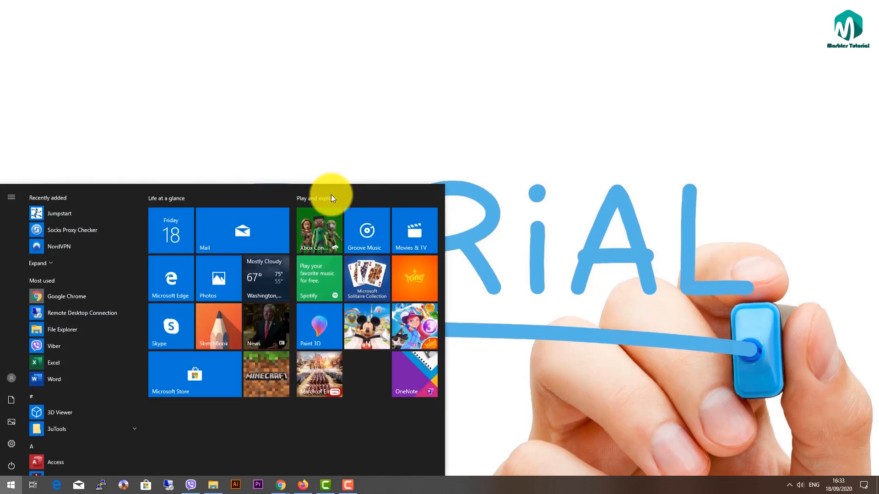
text(ưo)
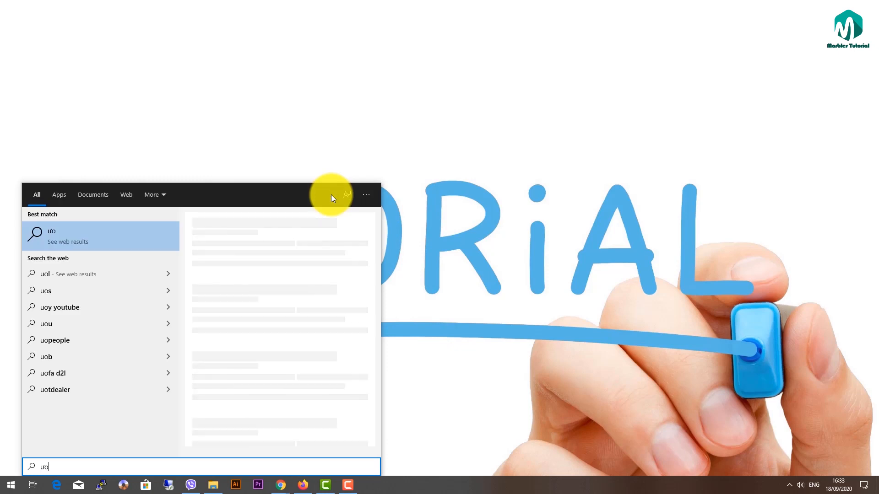
text(r)
key(BackSpace)
key(BackSpace)
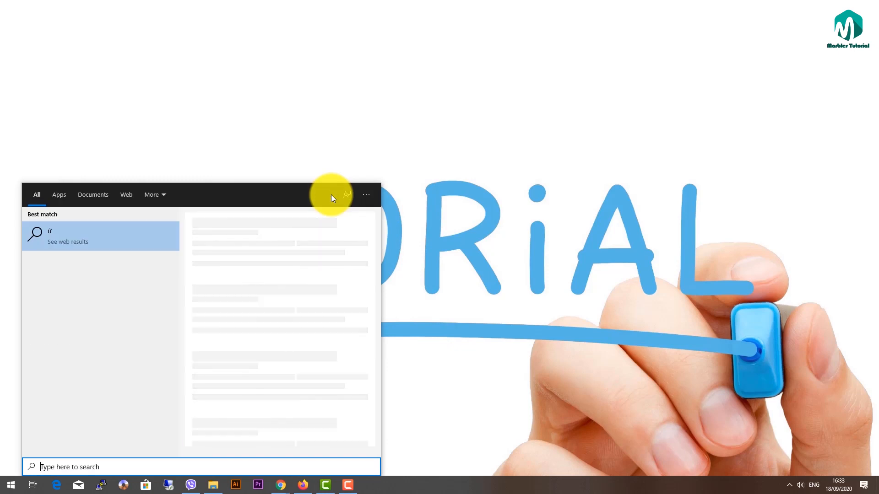
text(w)
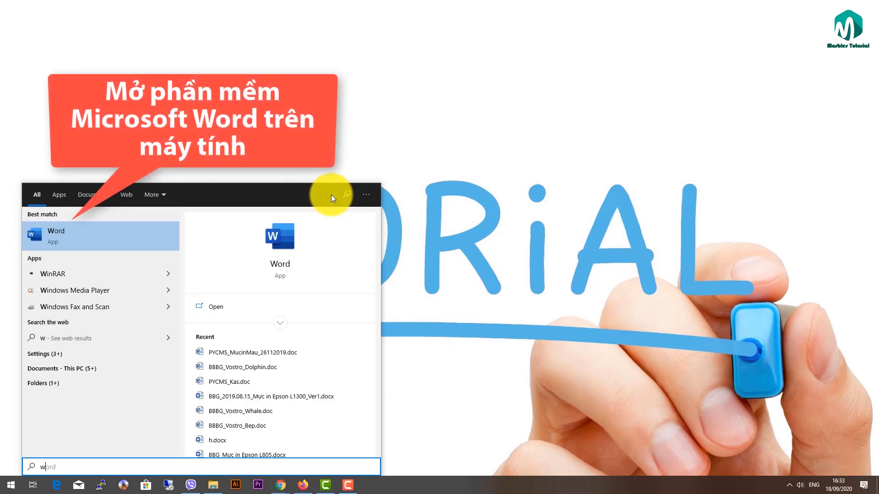
key(Return)
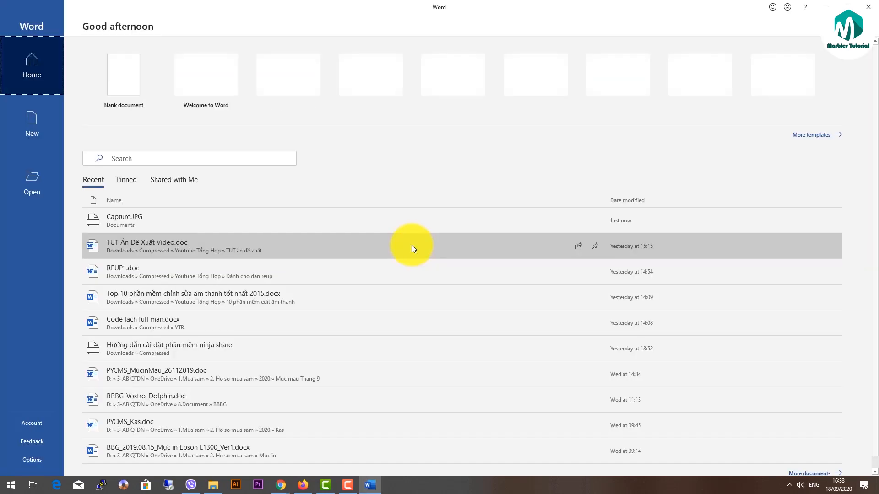
click(103, 78)
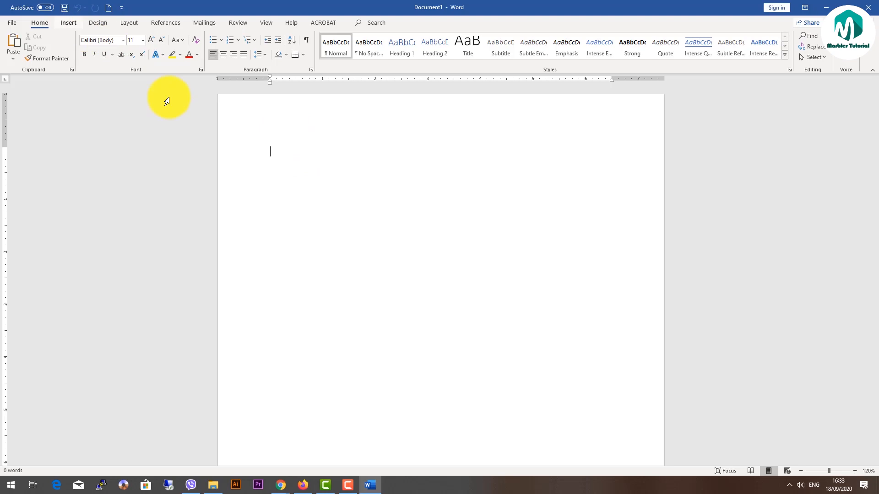
Insert the picture Chuyen hinh sang chu.JPG from the Documents folder into the blank document
click(72, 24)
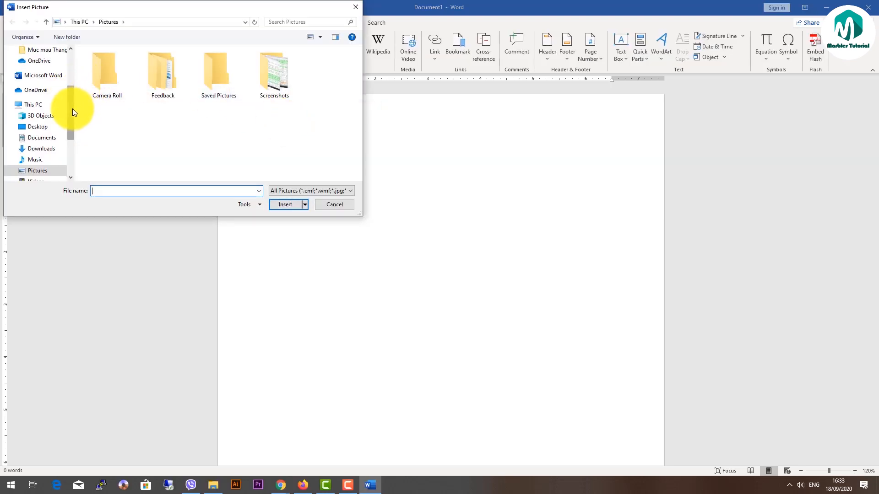
click(58, 138)
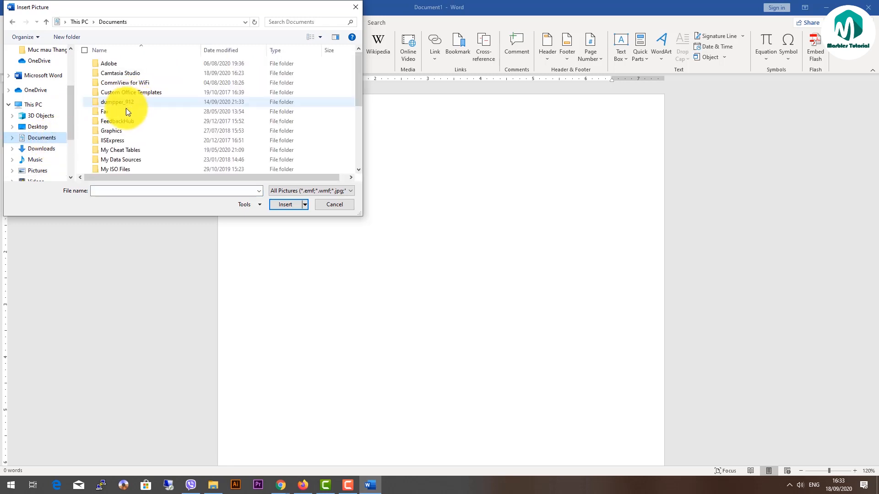
scroll(137, 151, down, 4)
double_click(128, 169)
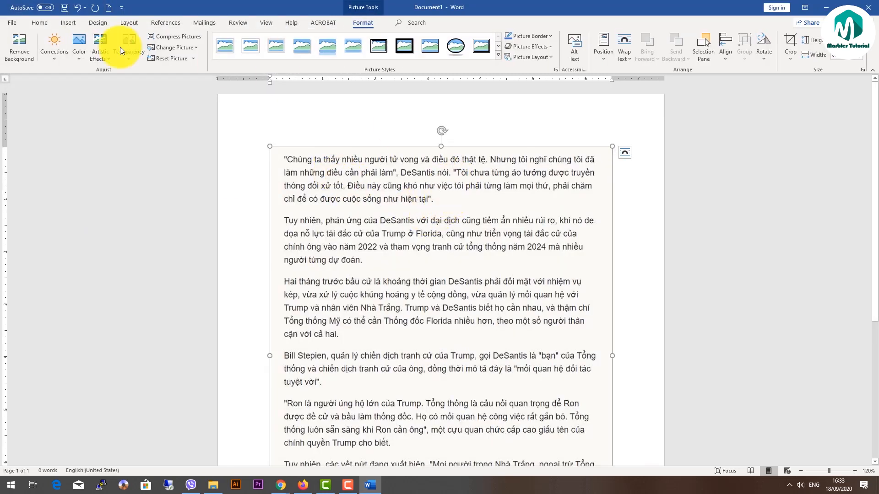
Save the document in the Documents folder as a PDF named "chuyen hinh thanh chu"
click(13, 24)
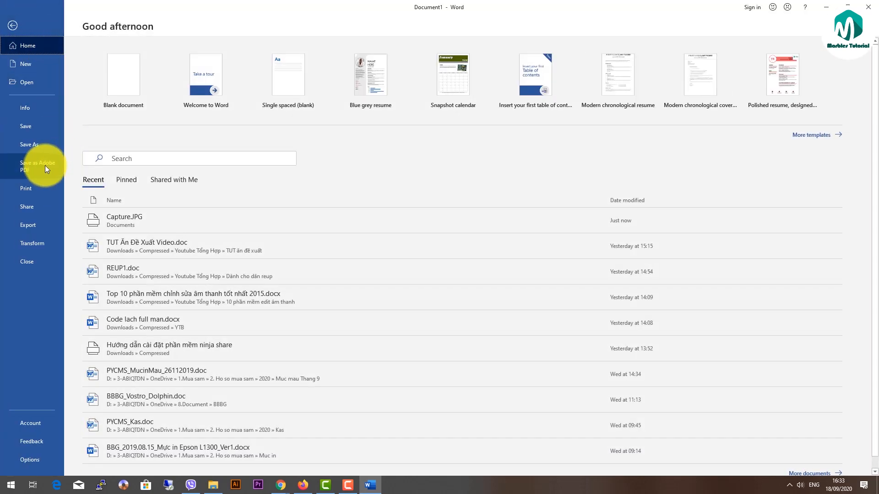
click(46, 146)
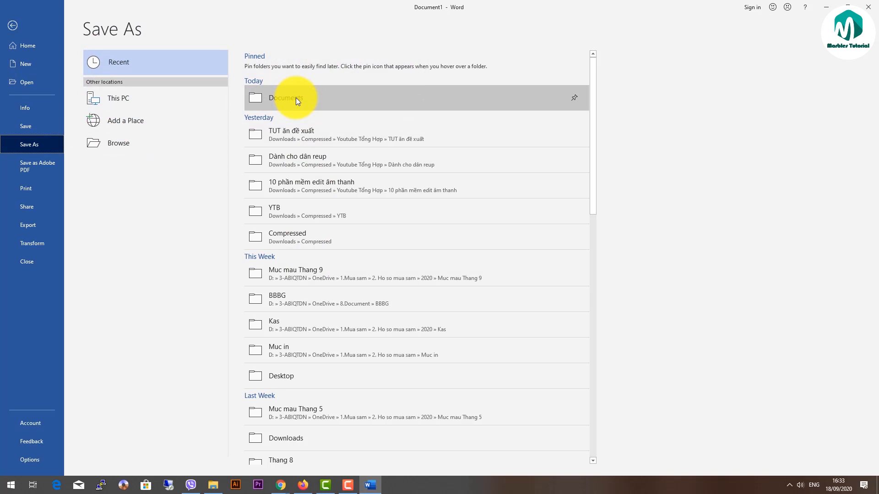
click(295, 98)
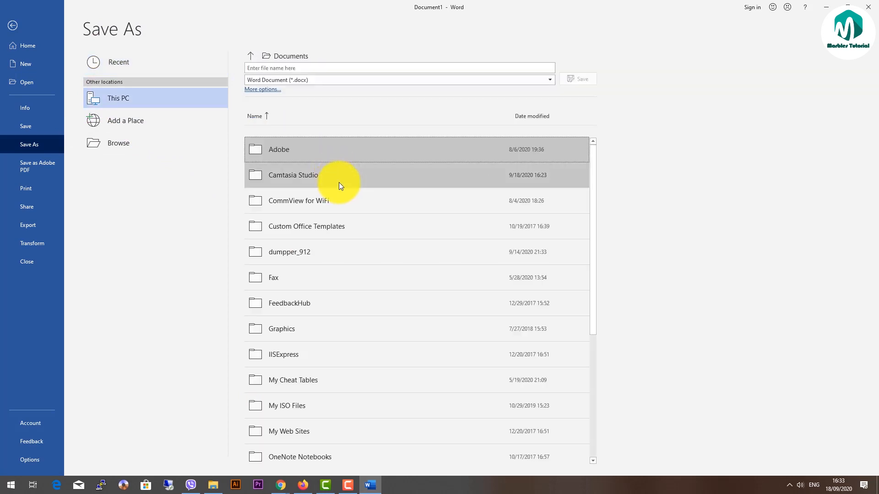
click(300, 67)
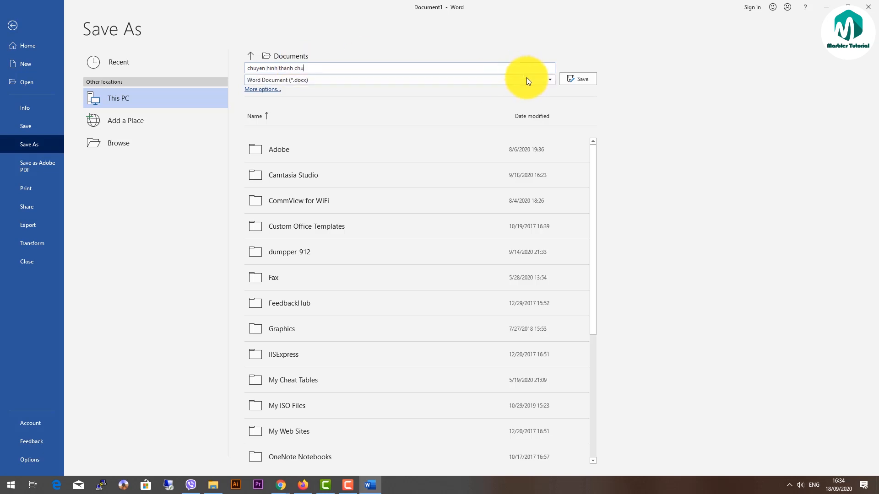
click(549, 79)
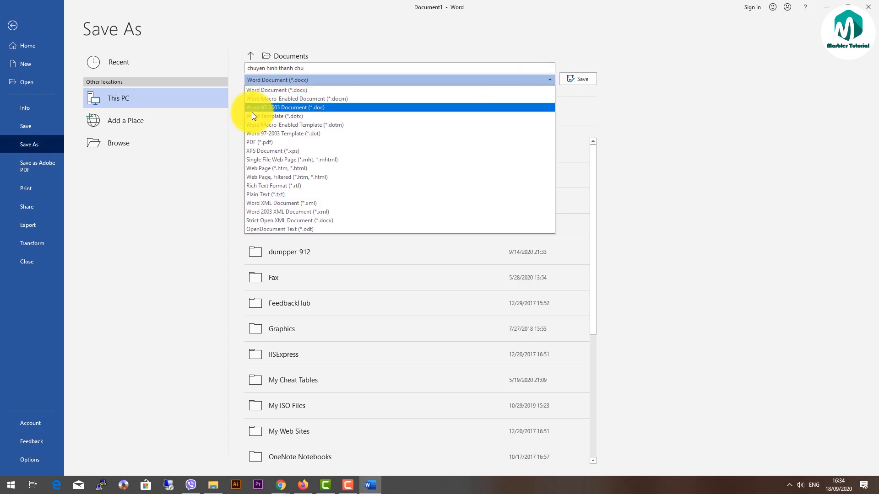
click(273, 142)
click(585, 83)
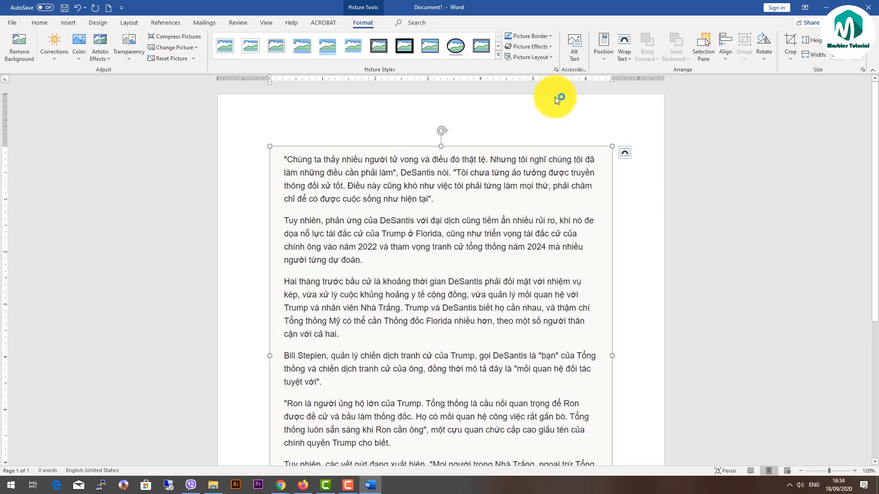
Close Word with its document and switch to File Explorer
click(869, 10)
click(442, 259)
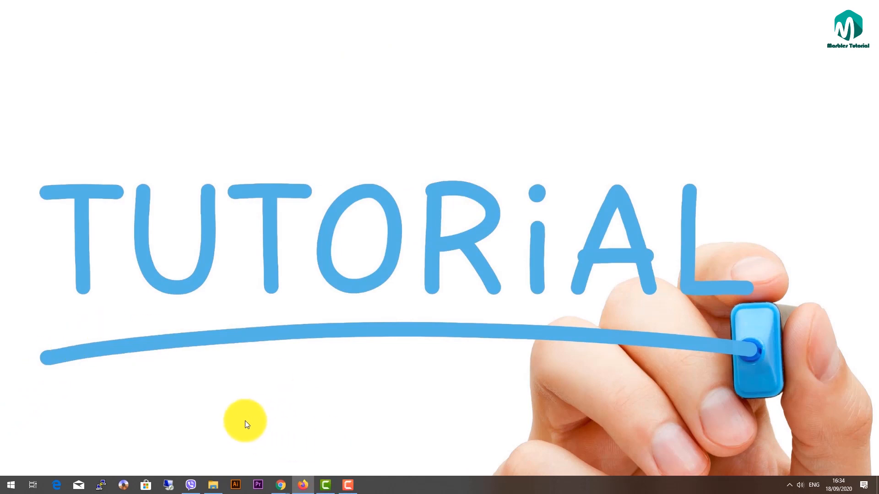
click(214, 486)
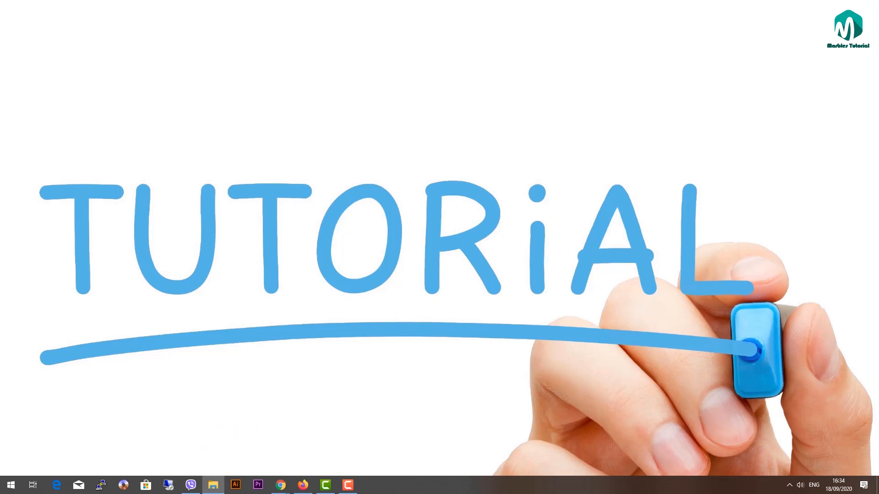
Go to the Documents folder and bring up the choice of another app for opening chuyen hinh thanh chu.pdf
drag(0, 35, 353, 37)
double_click(353, 37)
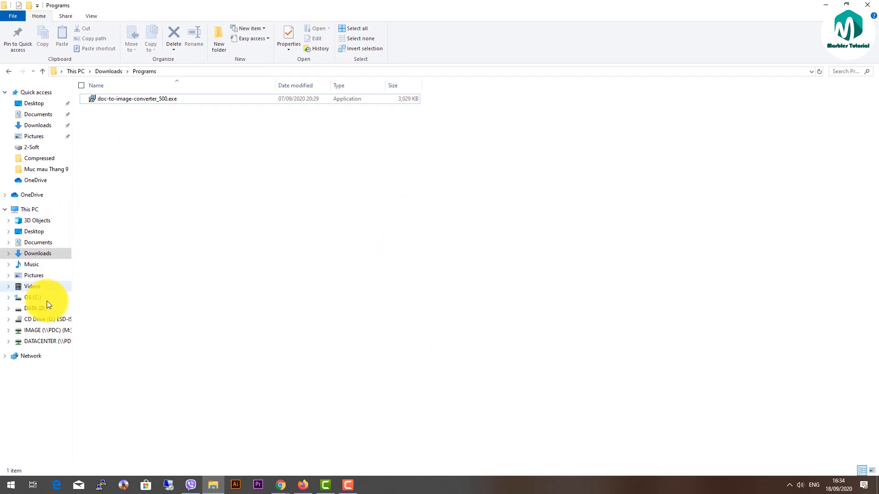
click(46, 117)
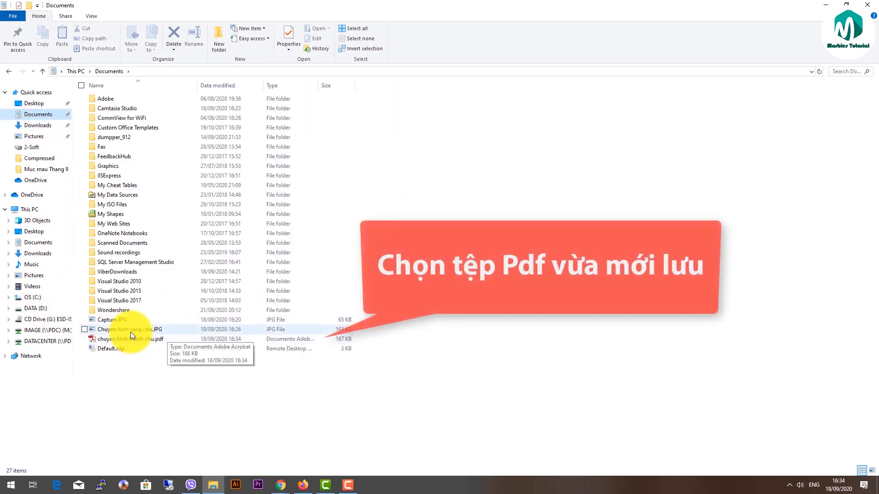
click(162, 339)
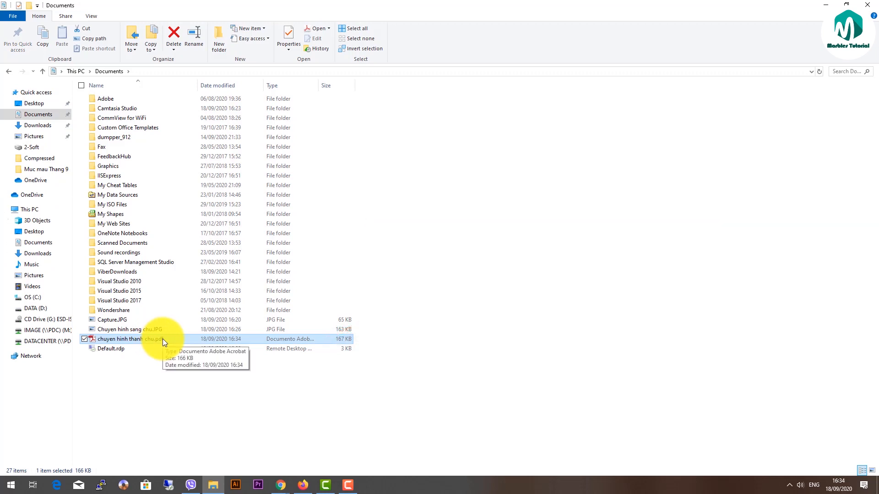
right_click(167, 342)
click(161, 339)
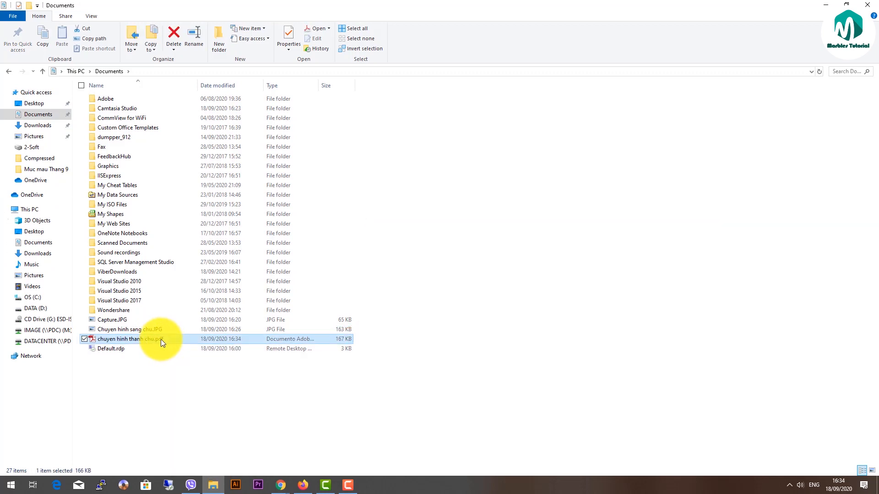
right_click(160, 339)
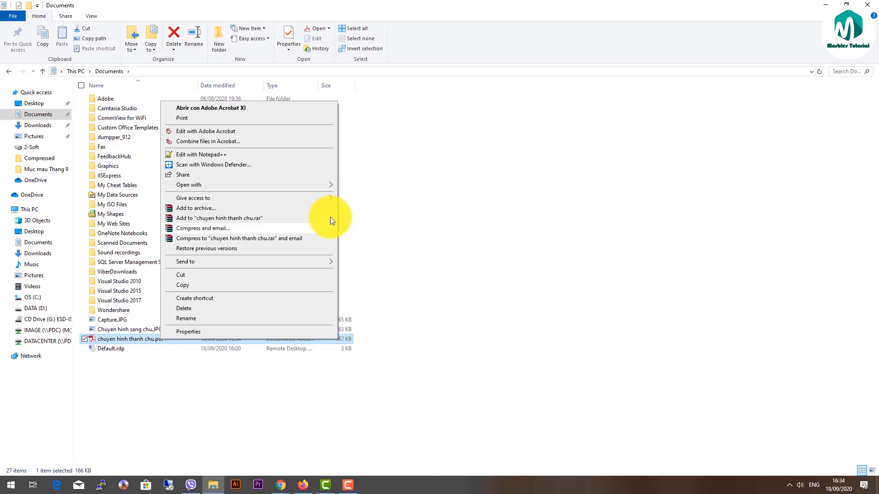
mouse_move(325, 186)
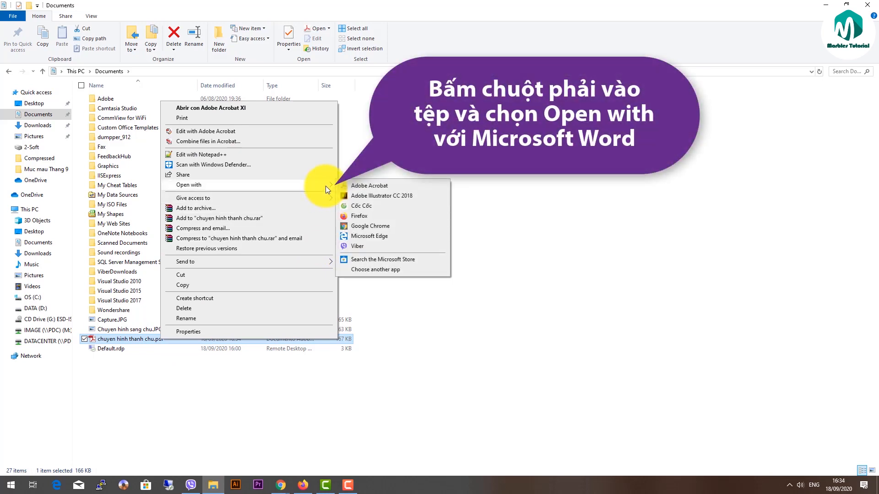
click(389, 269)
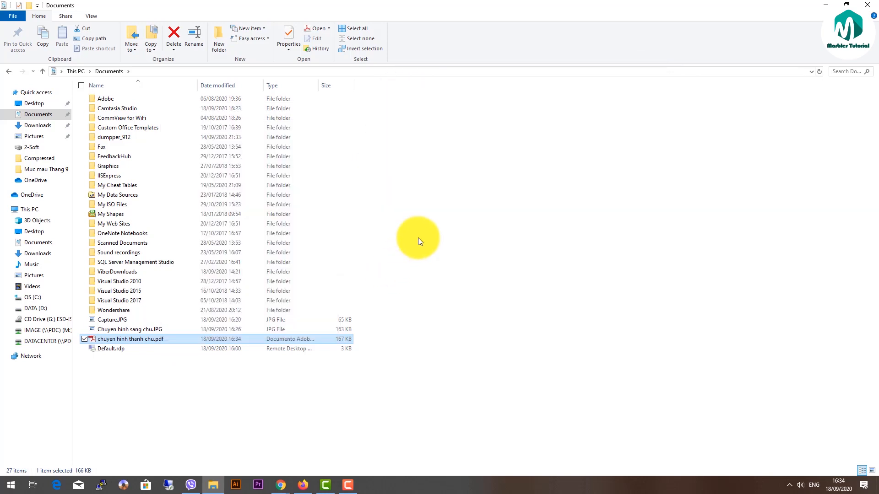
Choose Word from the full list of apps to open the PDF and confirm its conversion to an editable document
scroll(461, 252, down, 4)
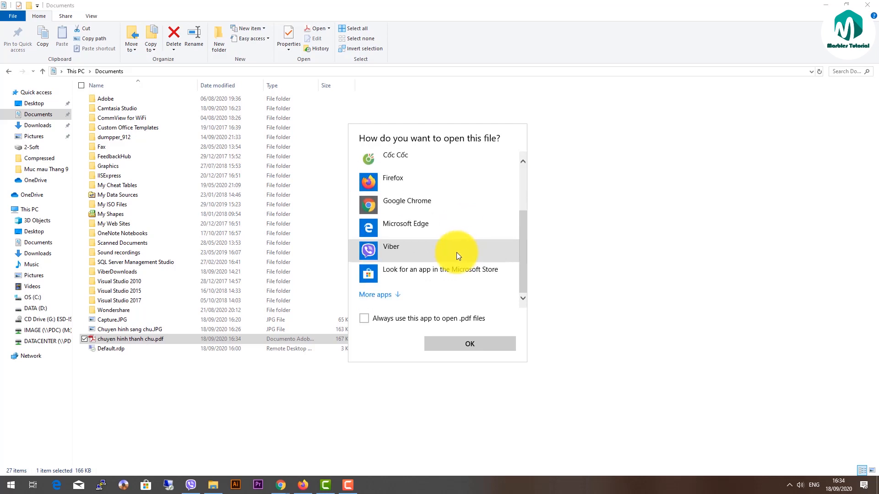
click(399, 297)
scroll(471, 240, down, 6)
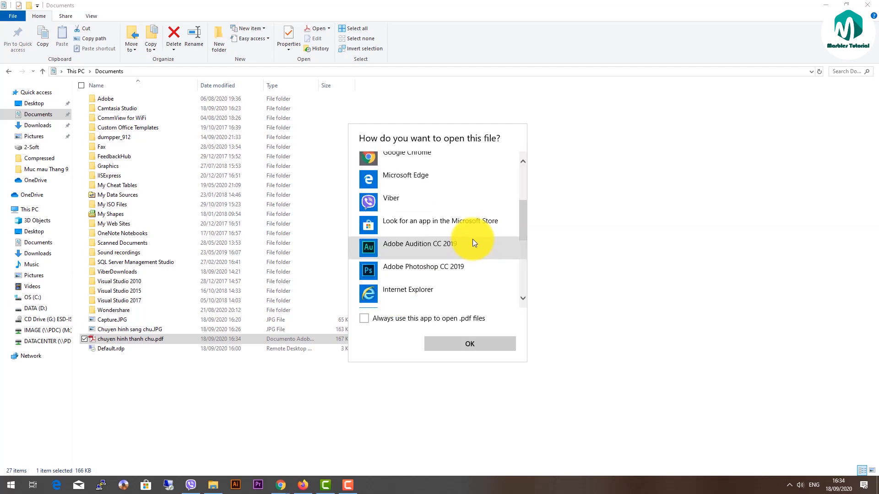
scroll(474, 242, up, 3)
scroll(475, 246, down, 5)
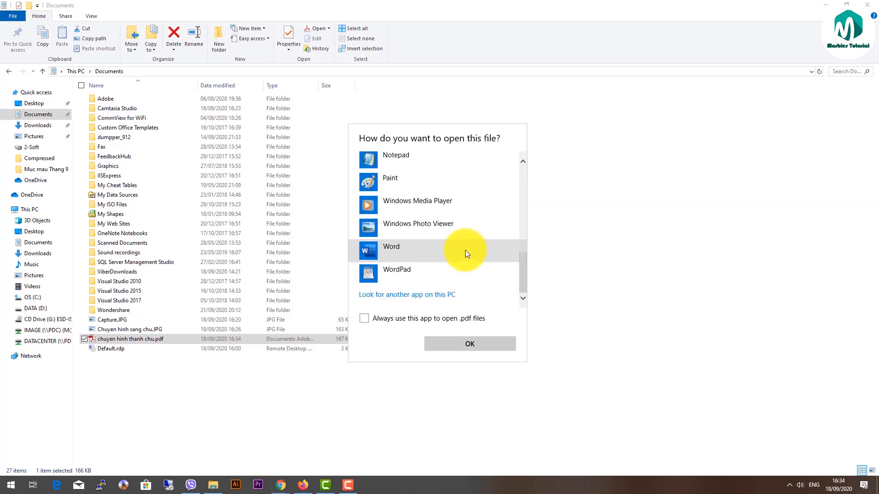
click(462, 253)
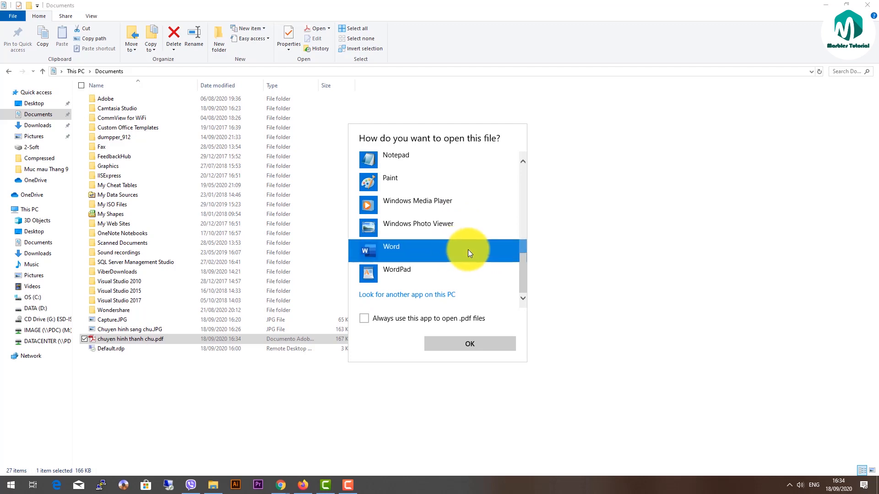
click(481, 345)
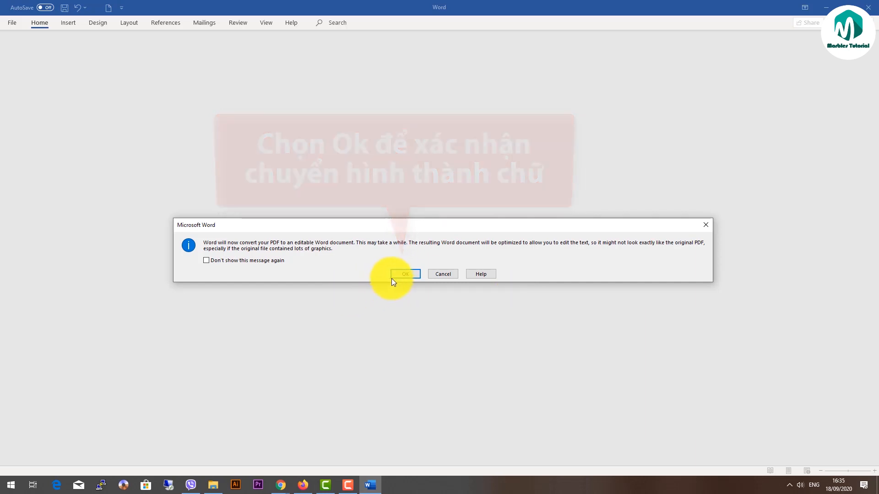
click(403, 274)
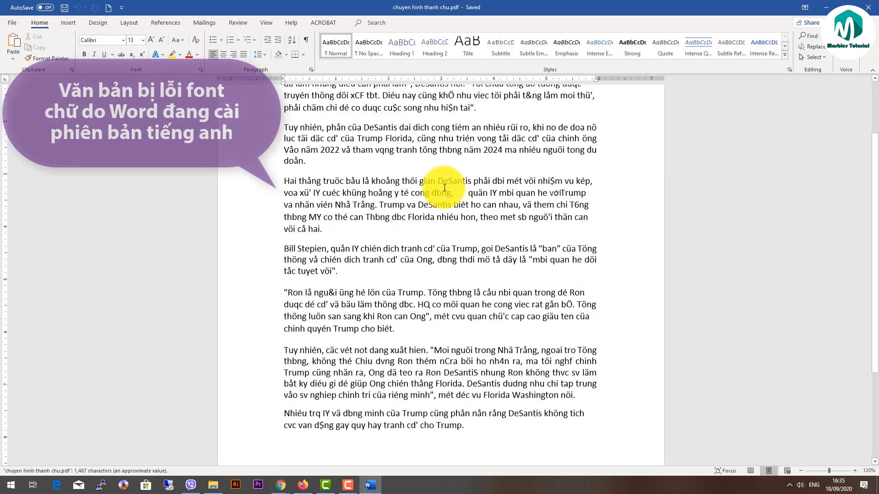
Examine the converted Vietnamese text throughout the document for recognition errors
scroll(453, 192, down, 5)
scroll(389, 198, up, 5)
drag(285, 153, 558, 364)
scroll(524, 317, up, 4)
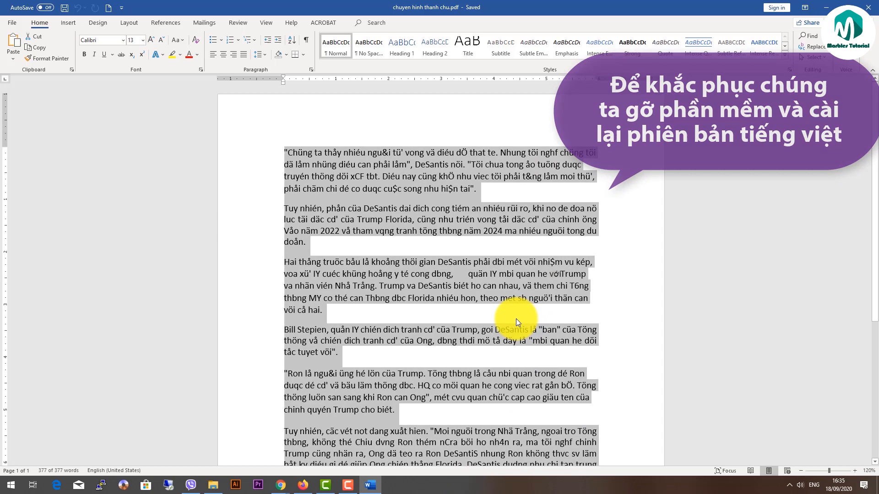
click(509, 196)
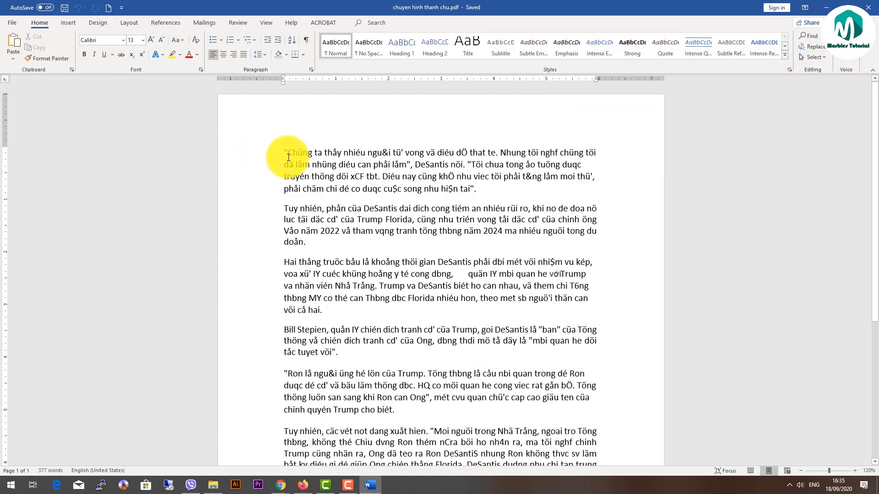
drag(284, 157, 569, 471)
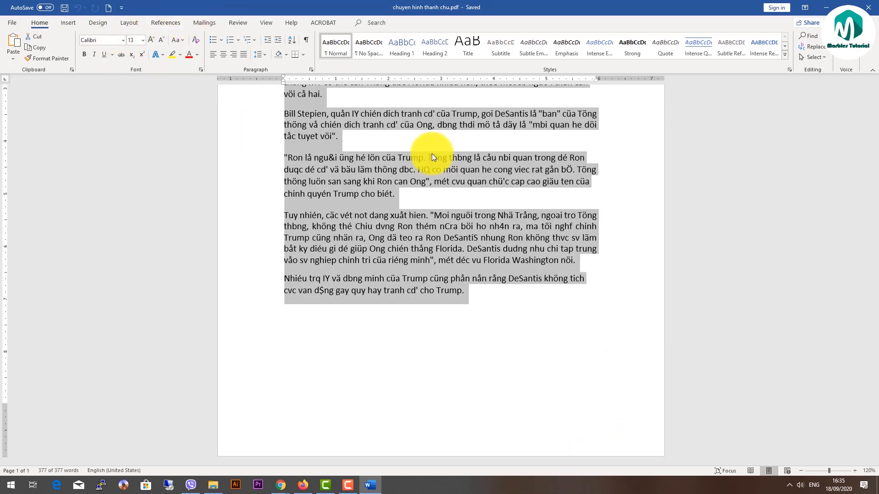
scroll(441, 251, up, 6)
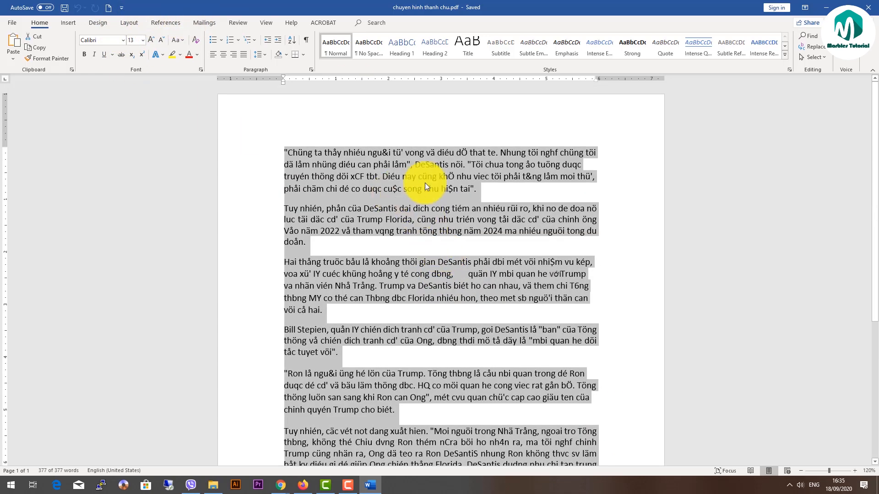
click(432, 199)
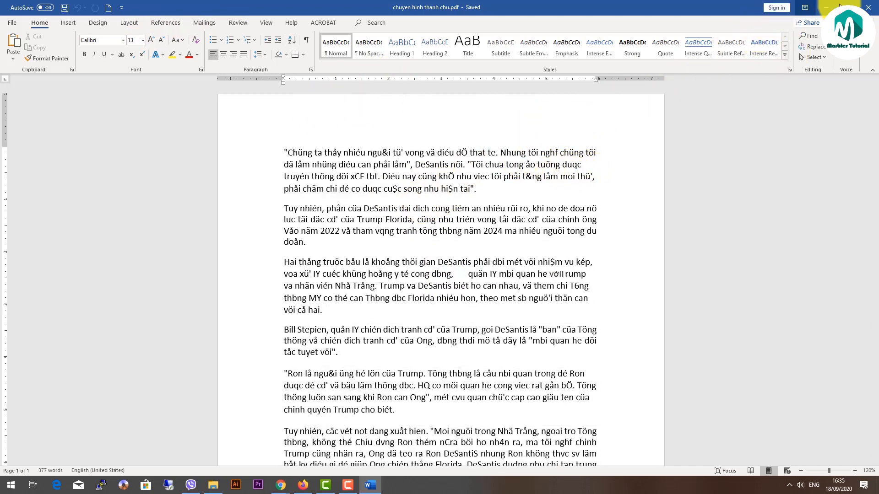
Close Word and extract the ABBYY-FineReader-15-Trial-Corporate.exe installer from the Programs folder in Downloads
click(864, 8)
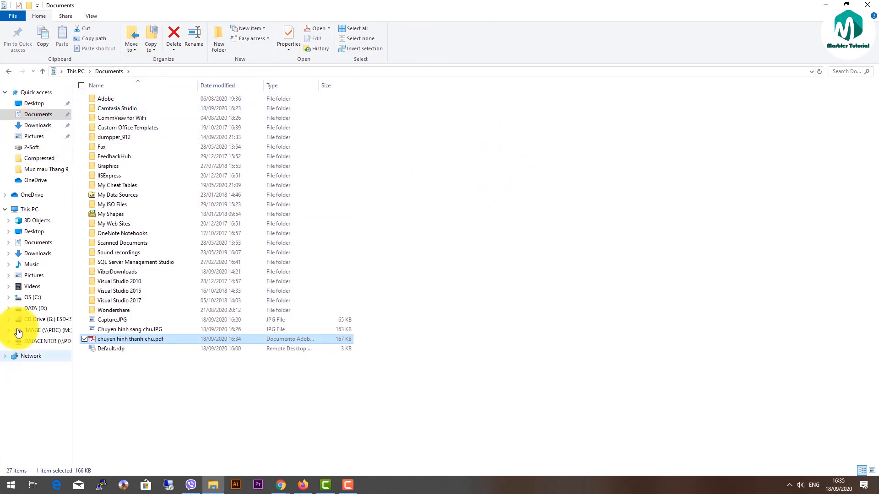
click(39, 126)
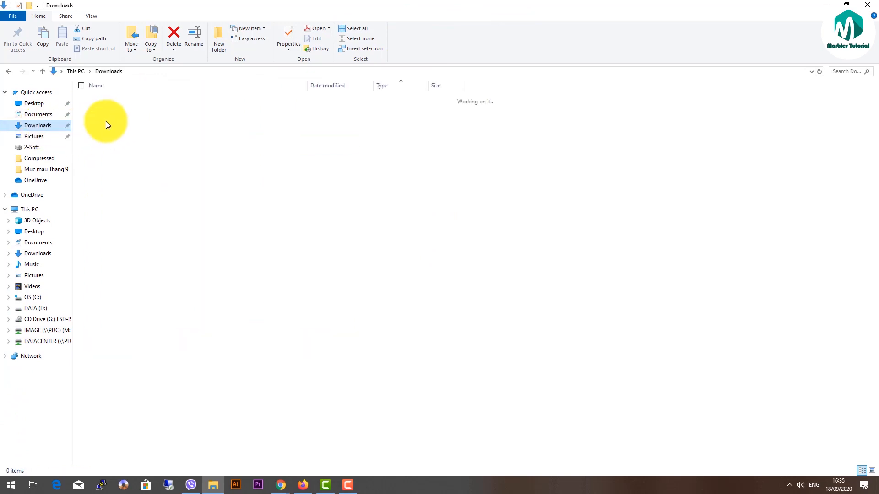
double_click(124, 118)
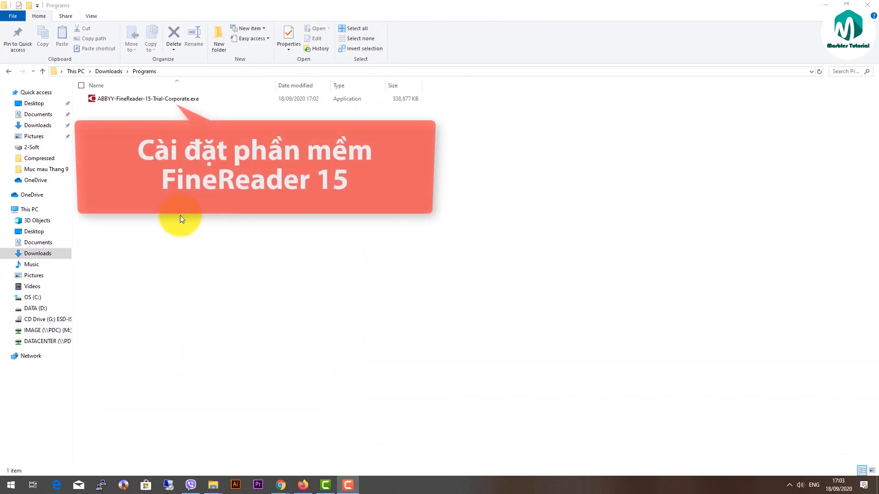
double_click(141, 97)
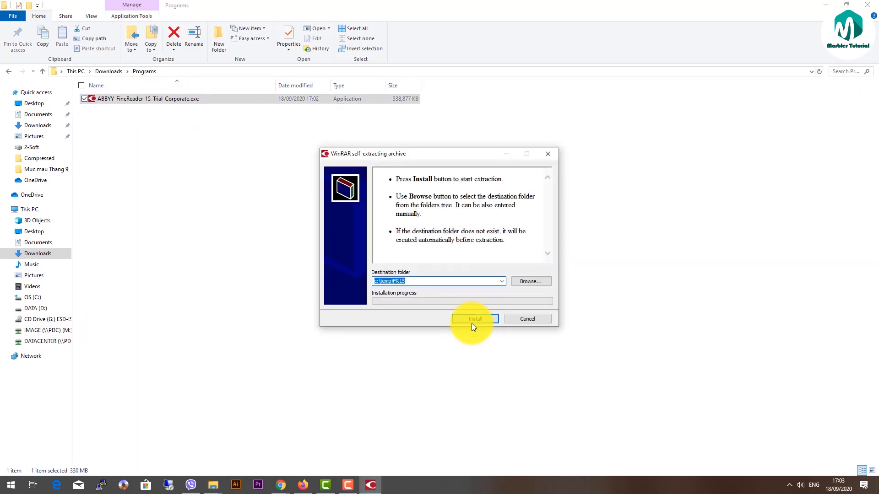
click(480, 318)
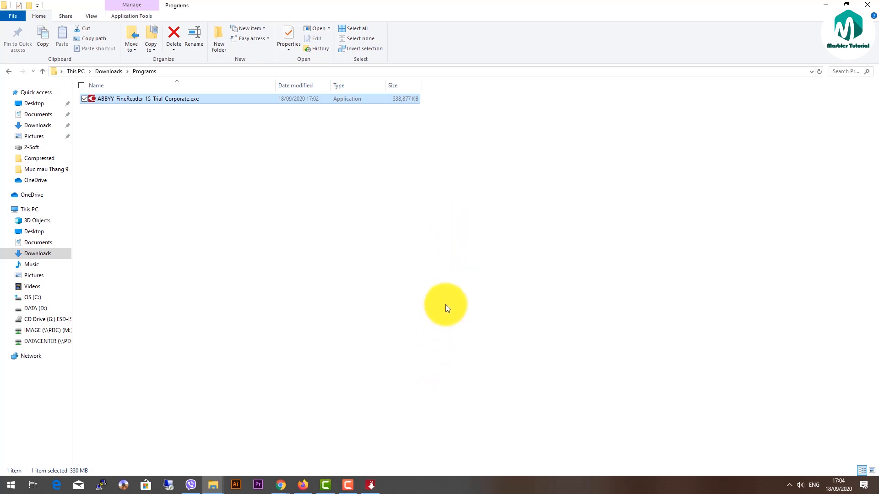
Install ABBYY FineReader 15 in English, accepting the license agreement and keeping the Typical setup and default options
mouse_move(373, 478)
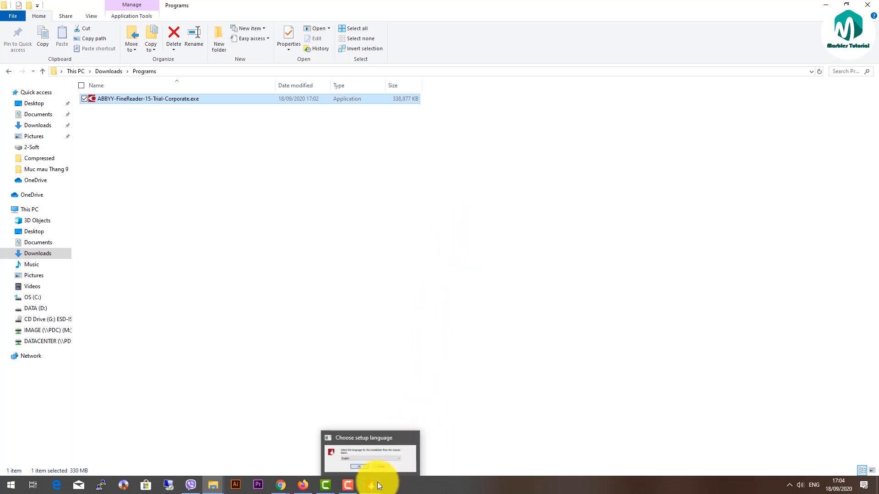
click(394, 452)
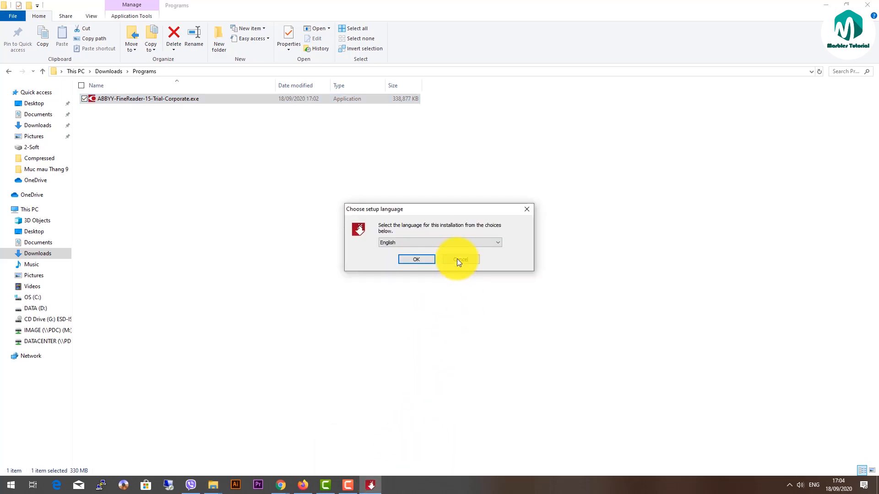
click(418, 260)
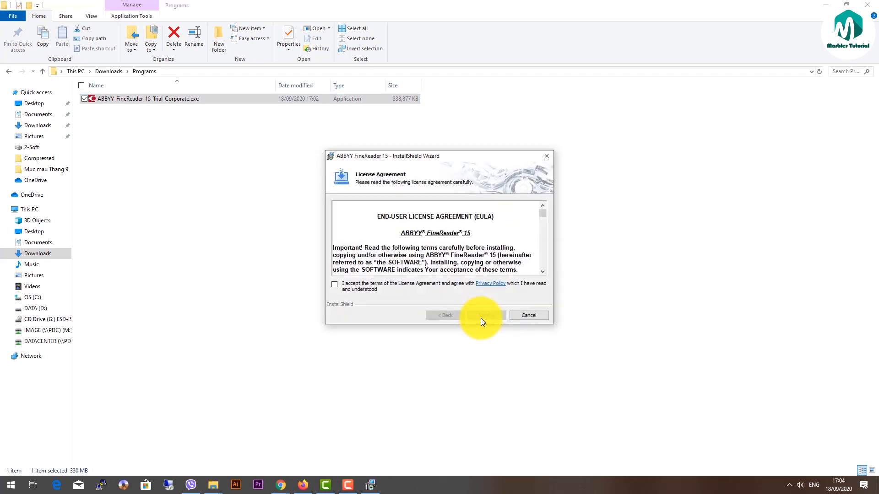
click(335, 285)
click(498, 315)
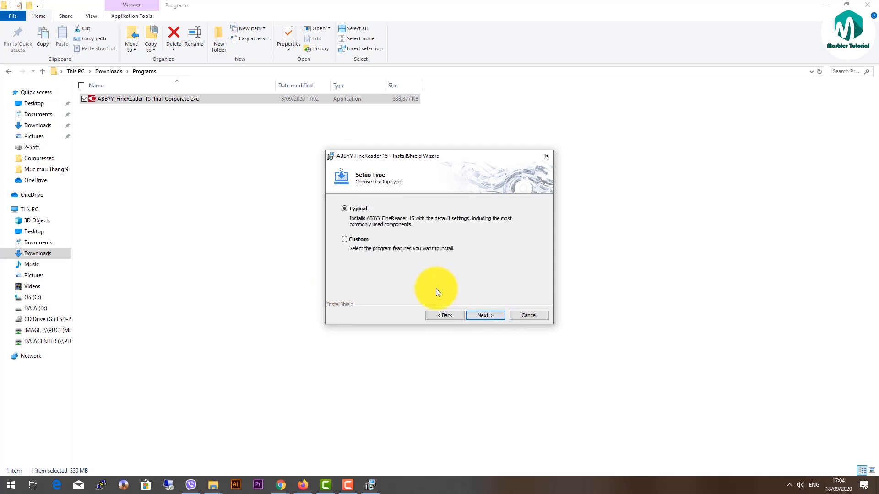
click(487, 316)
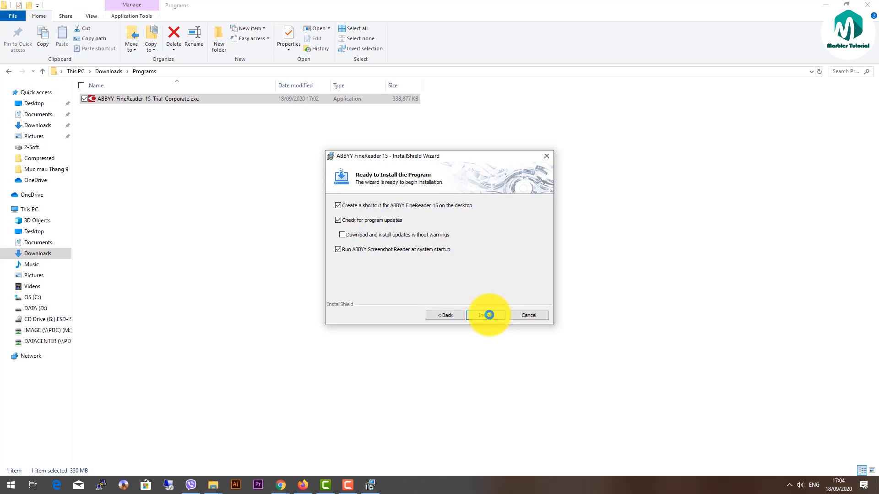
click(490, 315)
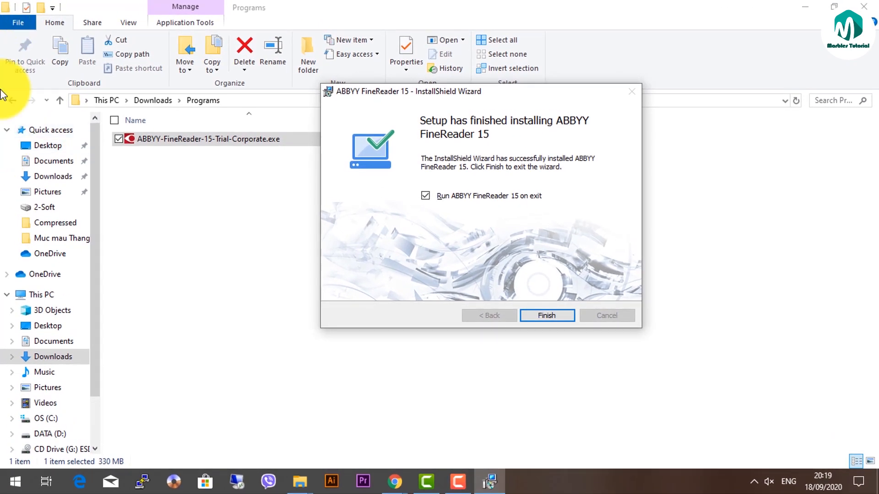
Finish the setup with FineReader 15 set to run, continue the free trial, and dismiss the registration prompt and its web page
click(550, 317)
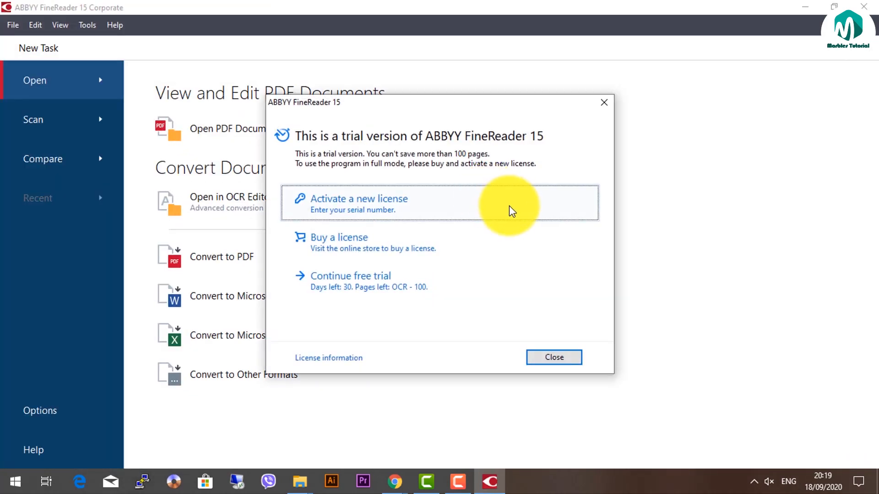
click(413, 289)
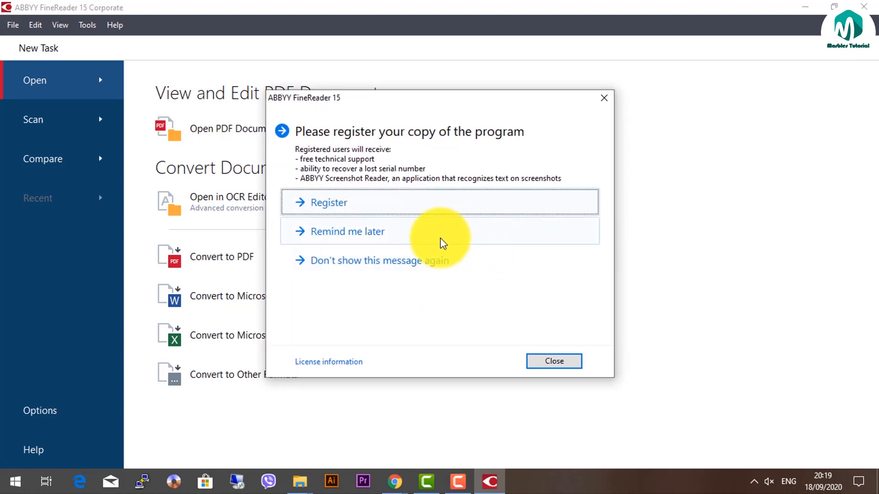
click(447, 244)
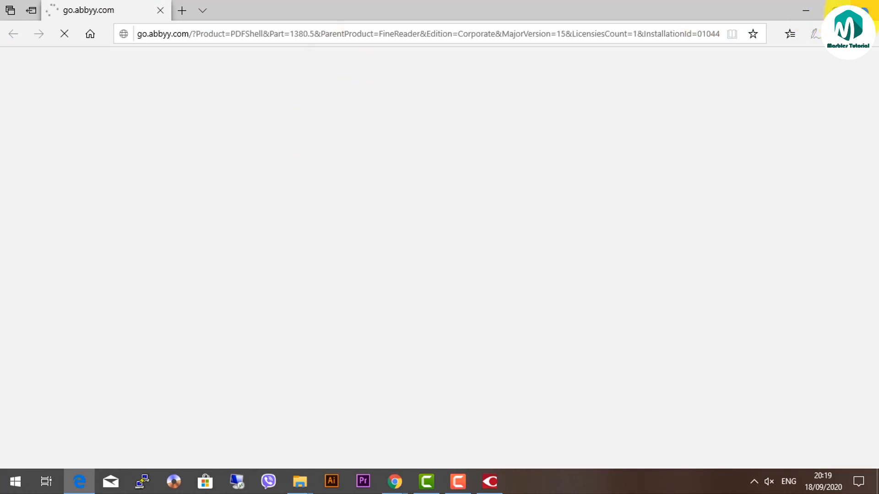
click(865, 10)
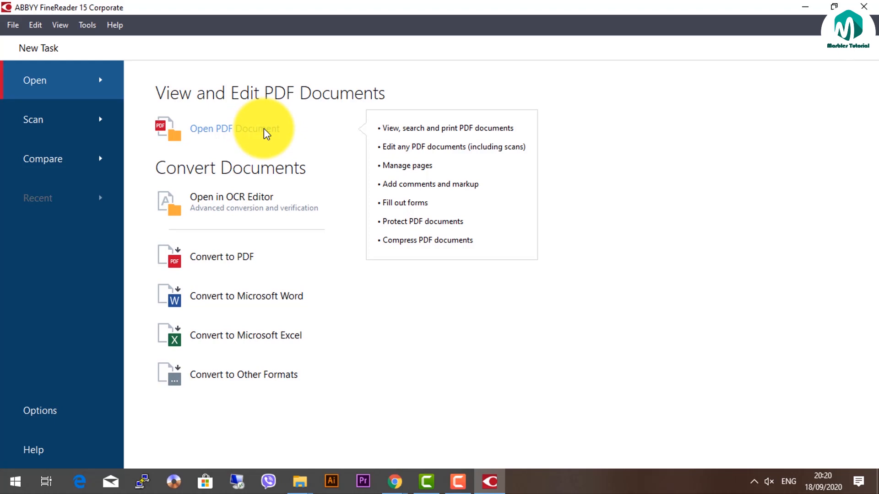
click(106, 121)
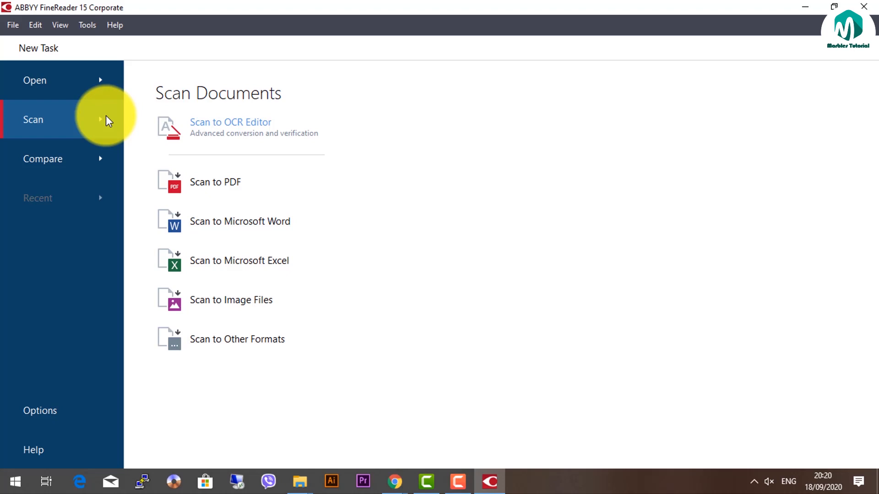
click(106, 87)
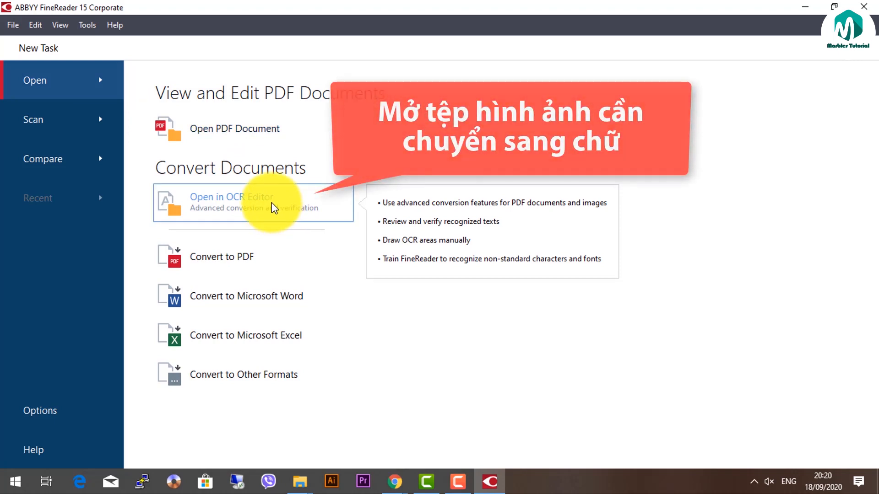
Open Chuyen hinh sang chu.JPG from Documents in the OCR Editor, have it recognized, and dismiss the progress dialog
click(272, 203)
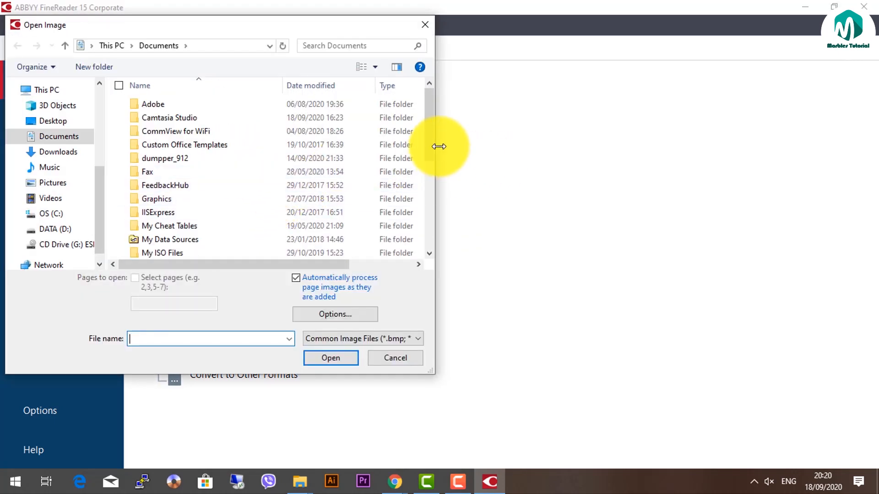
drag(431, 139, 425, 232)
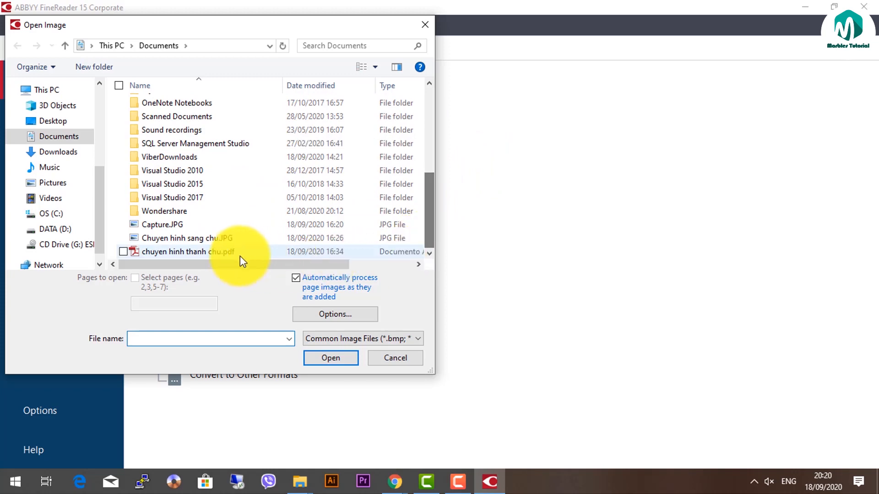
double_click(232, 241)
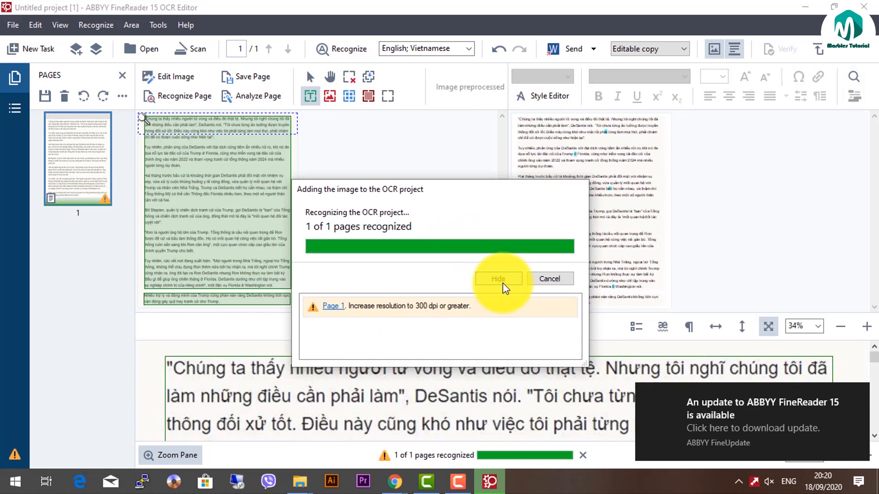
click(546, 280)
Magnify the recognized text to 100% for reading
click(575, 234)
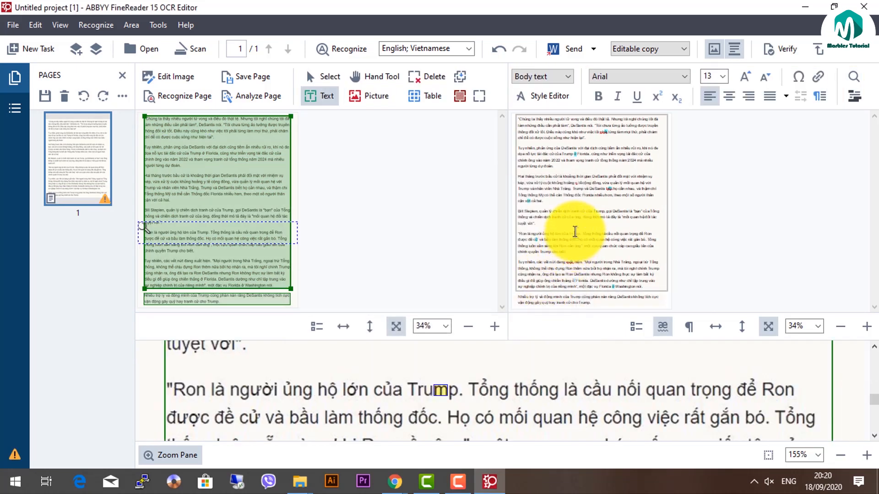
click(601, 217)
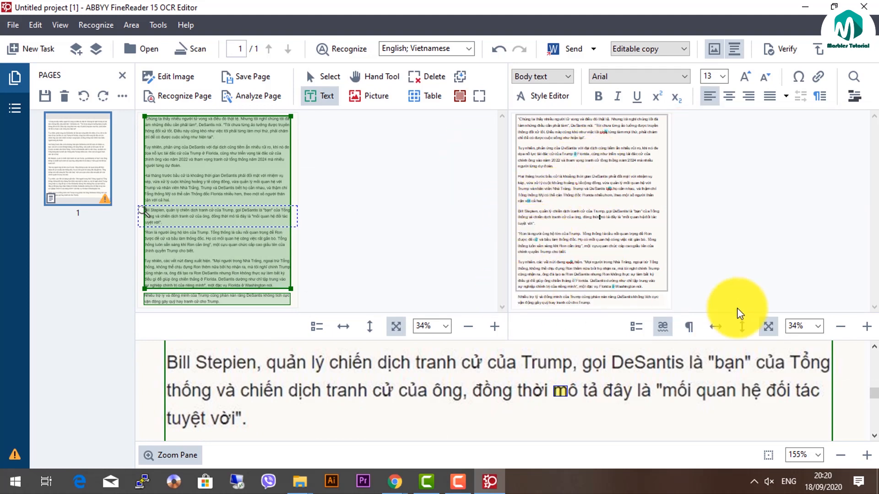
click(818, 326)
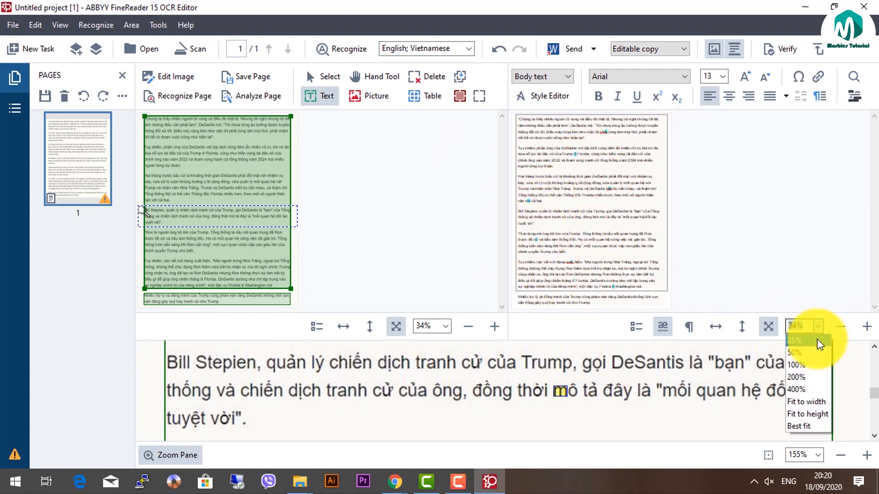
click(806, 353)
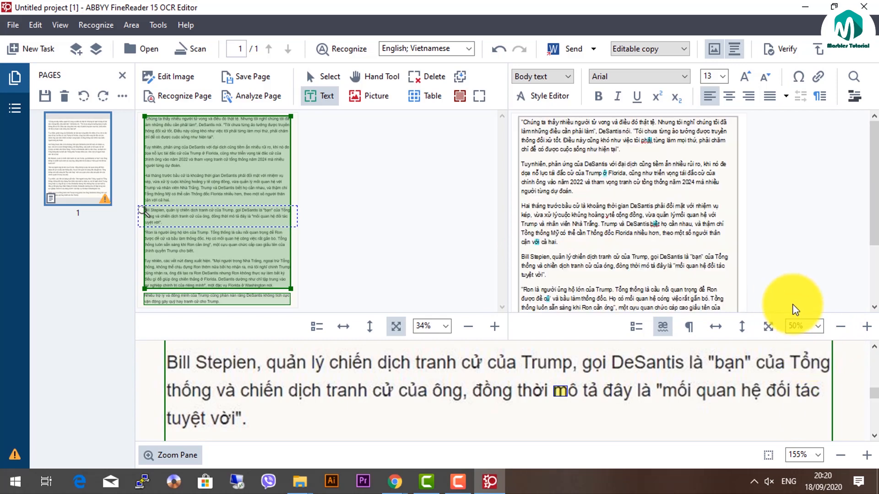
click(818, 327)
click(796, 365)
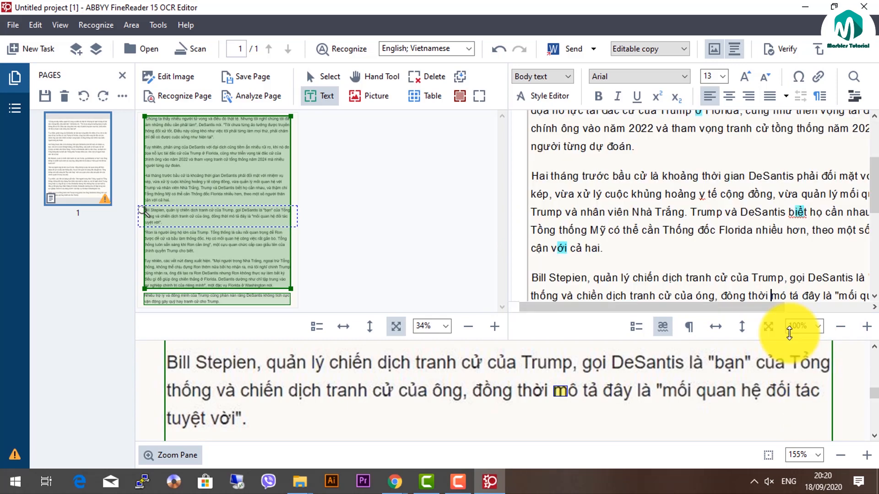
Compare the recognized Vietnamese text with the source image throughout the page, checking for recognition errors
click(655, 177)
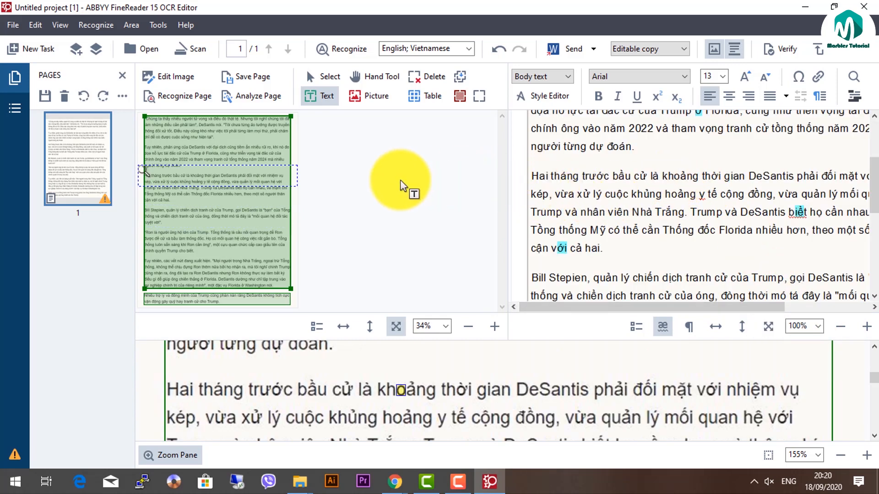
click(371, 180)
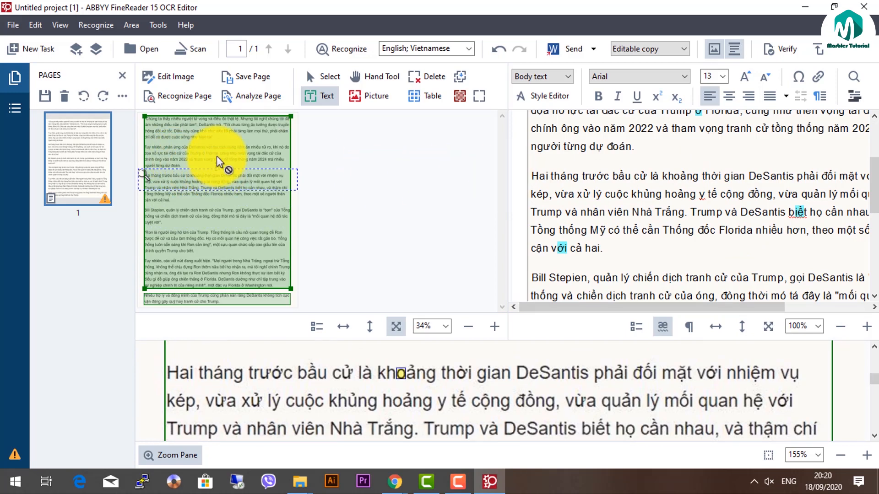
click(212, 139)
click(636, 178)
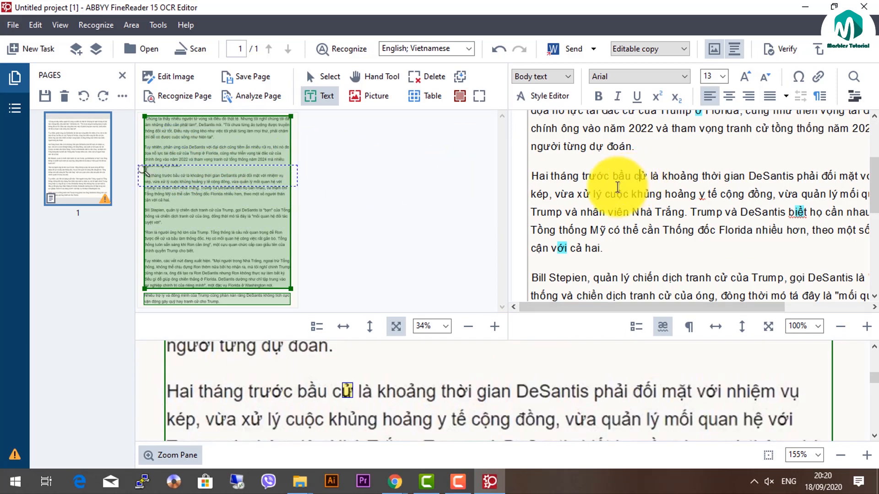
drag(617, 183, 688, 192)
click(645, 194)
scroll(645, 194, down, 5)
drag(557, 160, 655, 280)
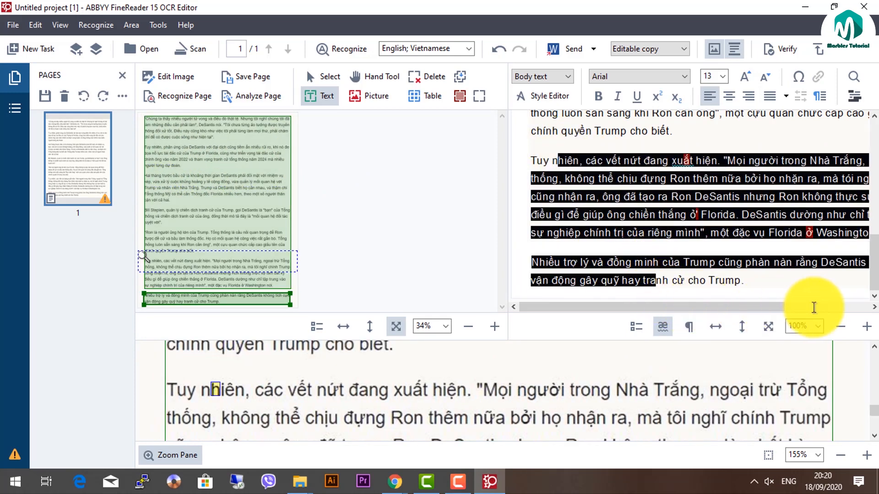
drag(874, 280, 863, 118)
click(582, 132)
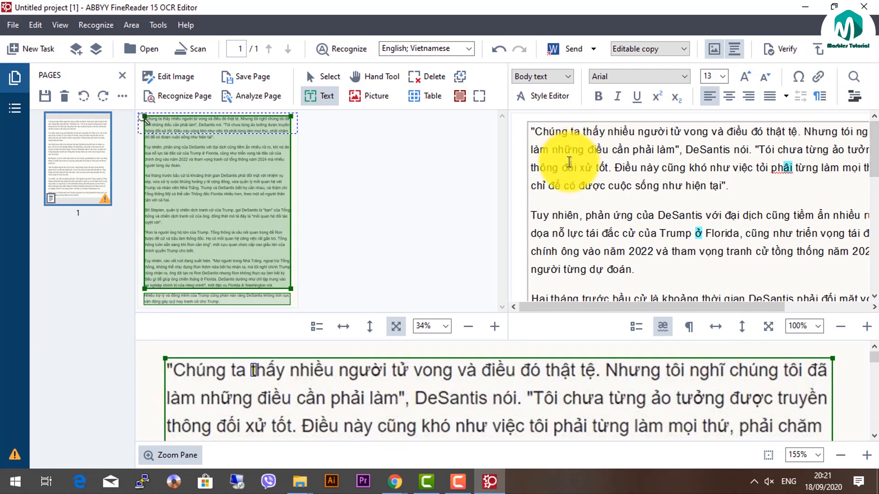
click(572, 149)
Copy all of the recognized text, from the first paragraph through the last, and clear the selection
drag(532, 132, 791, 276)
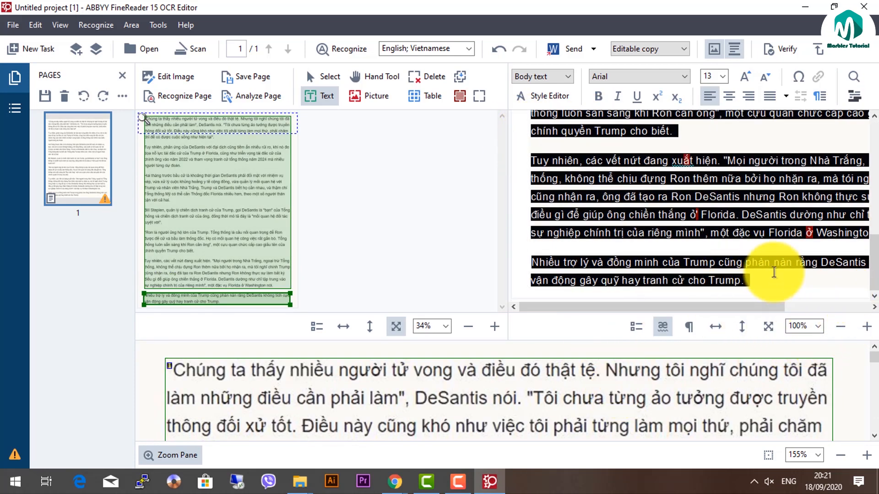
right_click(721, 223)
click(739, 269)
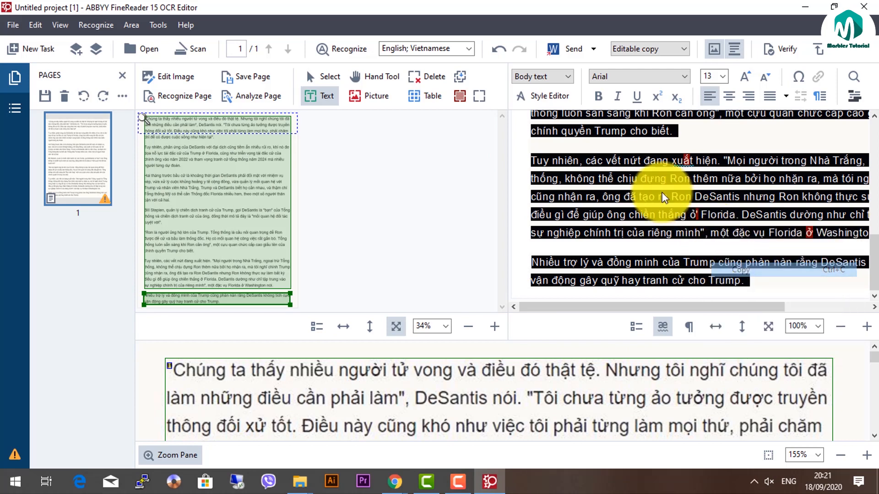
click(670, 196)
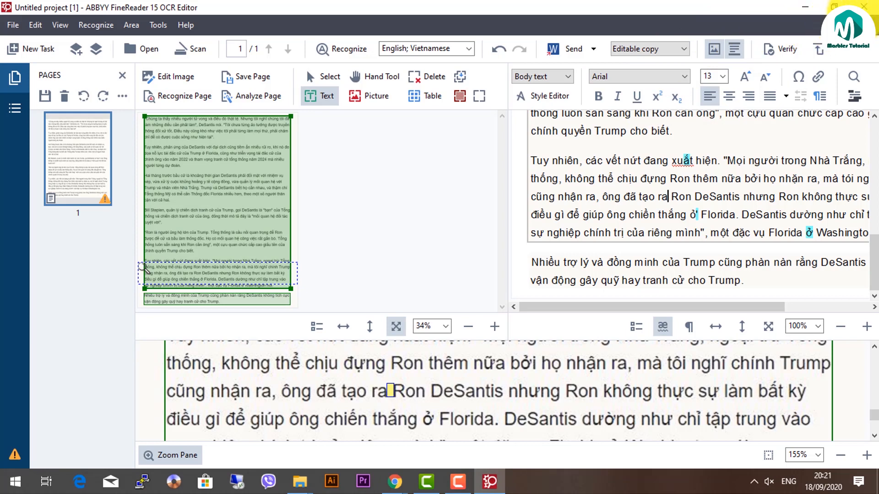
View the available recognition languages without changing the English; Vietnamese choice
click(472, 52)
click(470, 49)
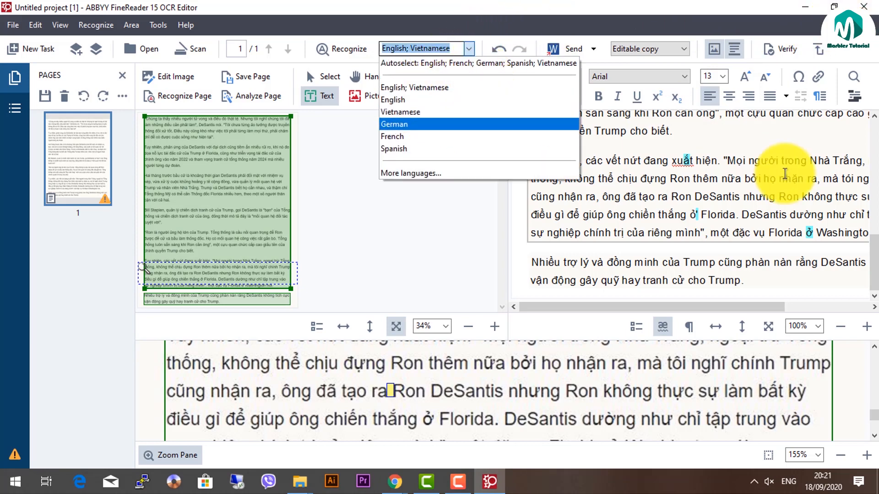
click(785, 178)
Close the OCR Editor without saving the untitled project
click(863, 7)
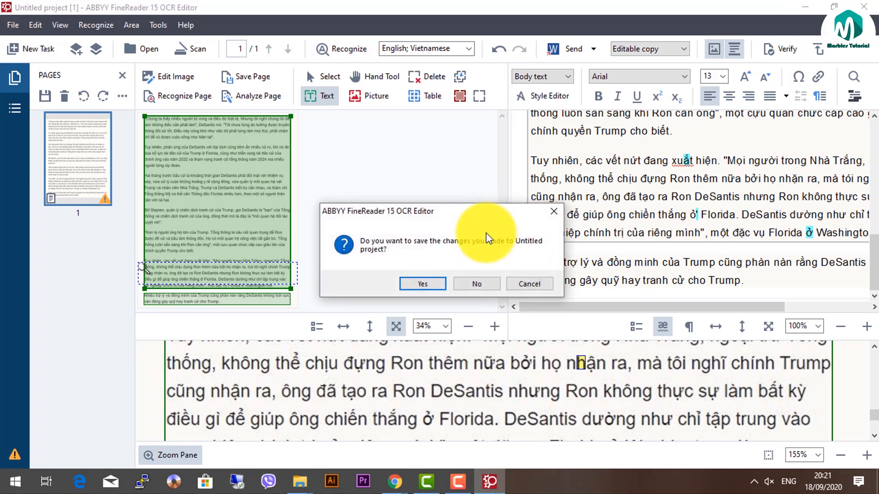
click(484, 288)
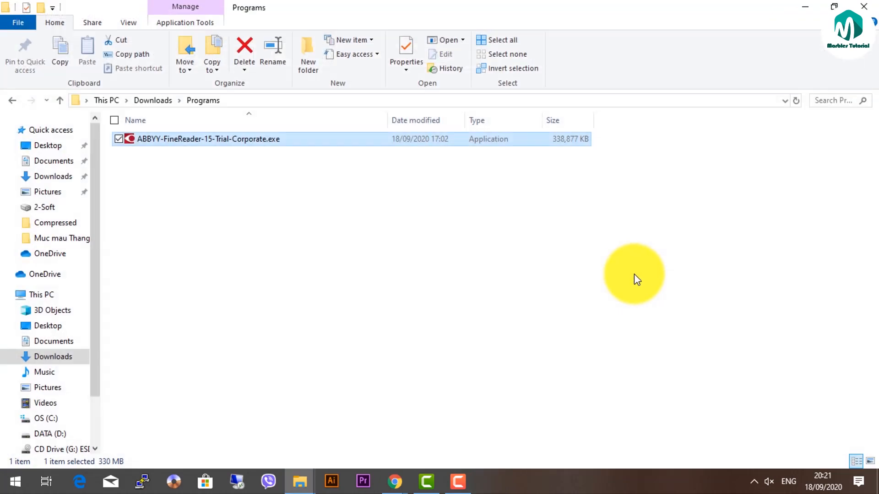